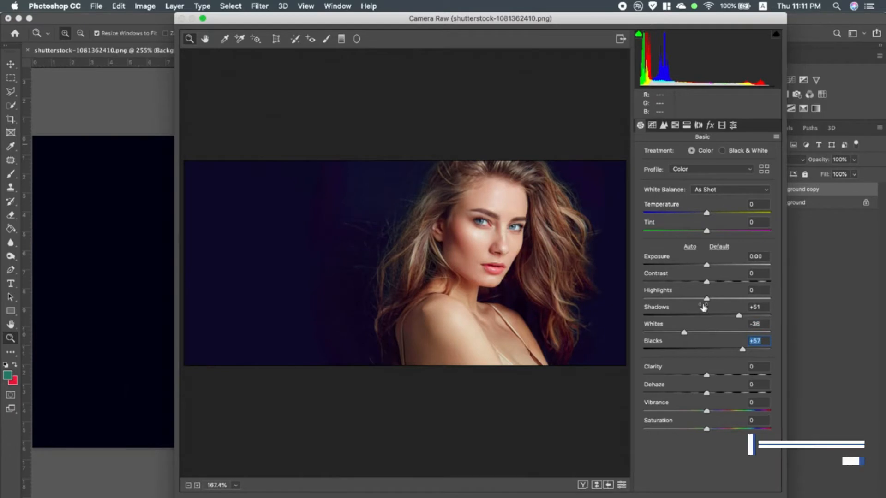
# Set Contrast to +18, Clarity to +17 and Dehaze to +14 in the basic Camera Raw adjustments.
pyautogui.moveTo(707, 299)
pyautogui.mouseDown()
pyautogui.moveTo(684, 300)
pyautogui.moveTo(708, 301)
pyautogui.mouseUp()
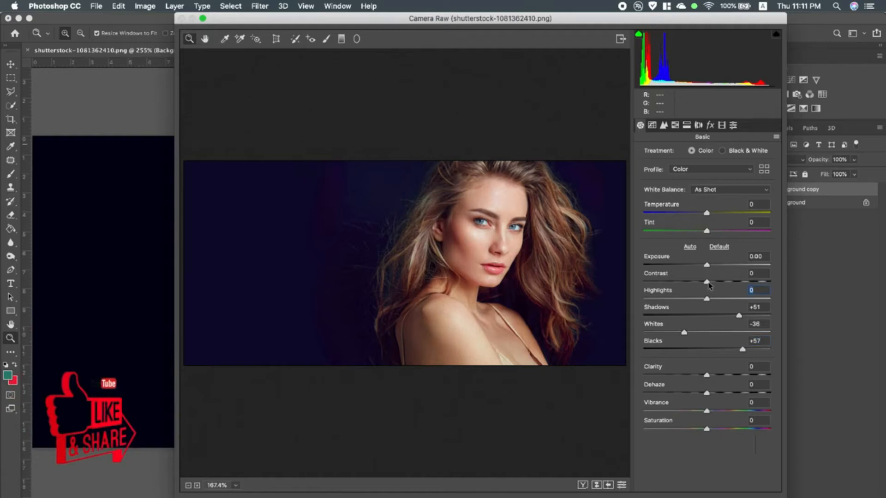
pyautogui.moveTo(708, 282); pyautogui.dragTo(723, 287)
pyautogui.click(719, 284)
pyautogui.moveTo(715, 379)
pyautogui.mouseDown()
pyautogui.moveTo(724, 379)
pyautogui.moveTo(717, 394)
pyautogui.mouseUp()
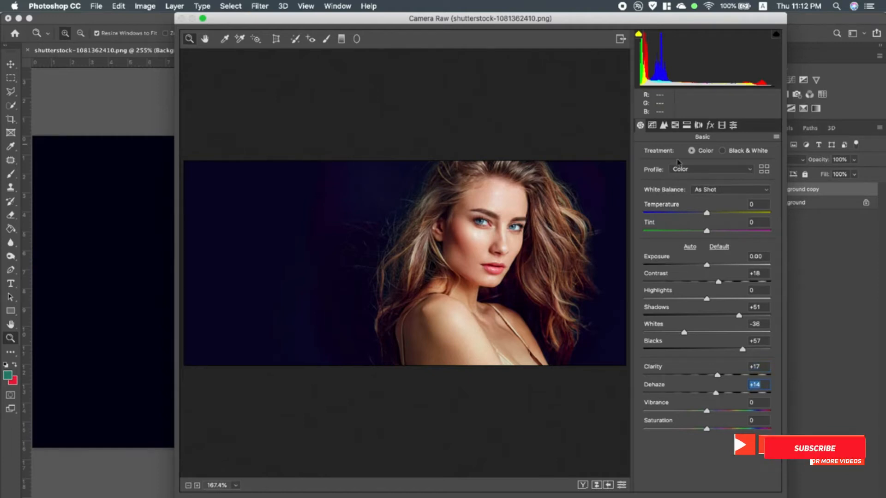
# Set the parametric tone curve to Highlights +16, Lights -16, Darks +28 and Shadows -11, with sharpening amount 38 and luminance noise reduction 39.
pyautogui.click(652, 125)
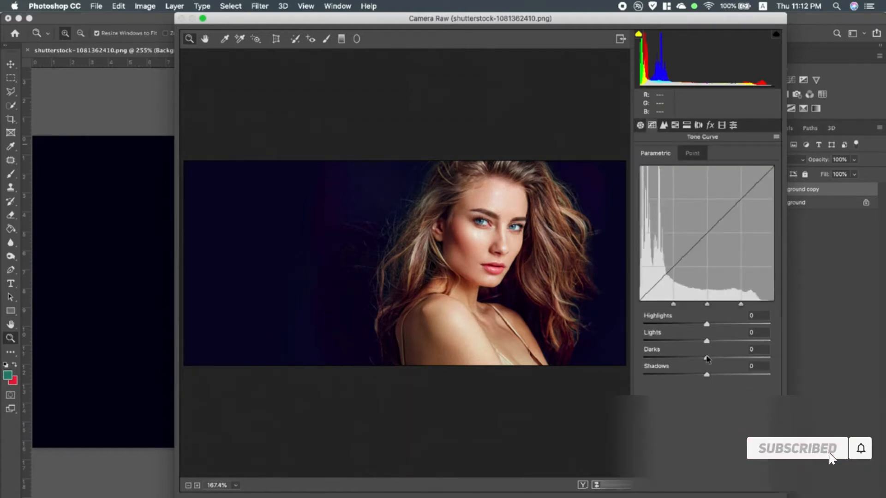
pyautogui.moveTo(707, 358); pyautogui.dragTo(697, 376)
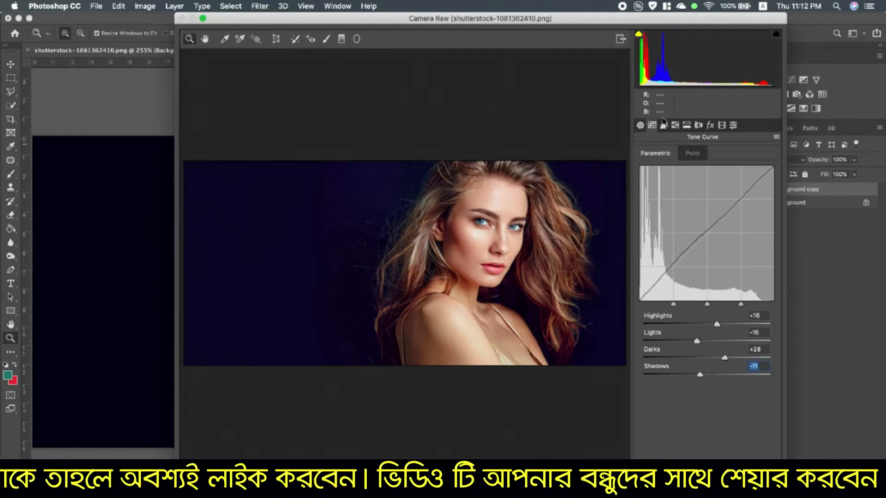
pyautogui.click(663, 125)
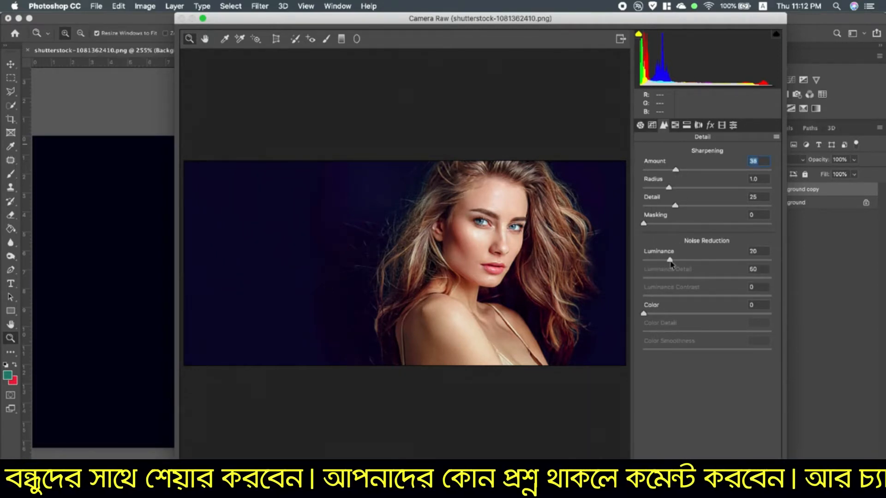
pyautogui.moveTo(685, 263); pyautogui.dragTo(695, 263)
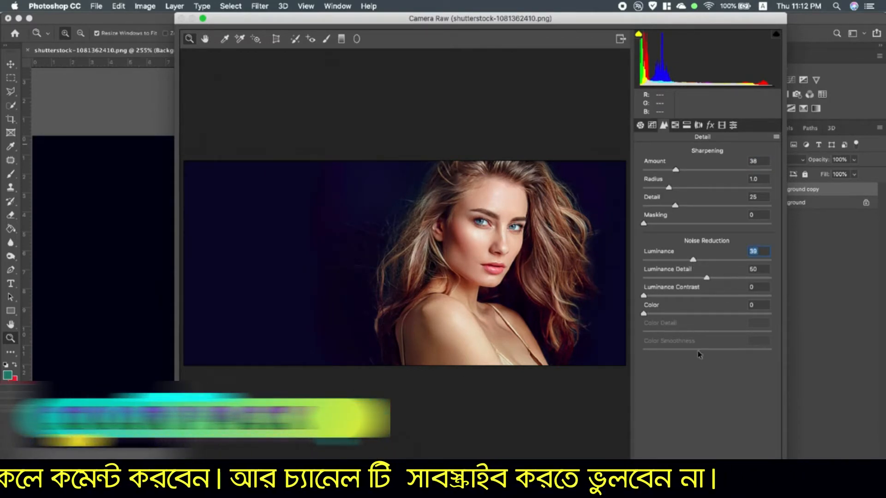
# Split-tone the portrait with highlights hue 41 and saturation 15, balance +3, and shadows hue 50 and saturation 10.
pyautogui.click(686, 125)
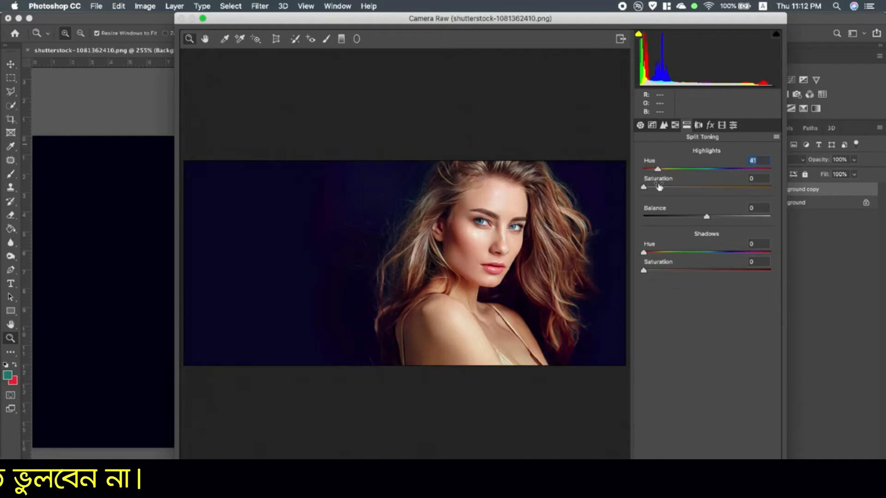
pyautogui.moveTo(649, 187); pyautogui.dragTo(662, 187)
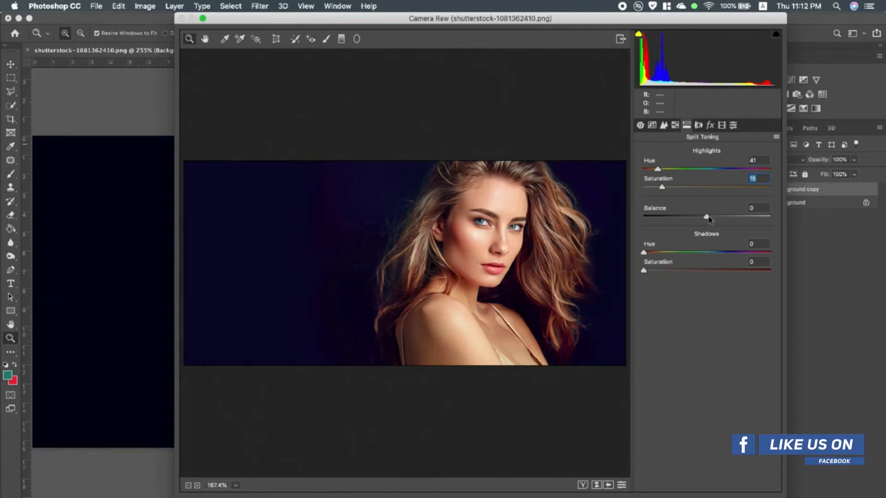
pyautogui.moveTo(731, 219); pyautogui.dragTo(708, 216)
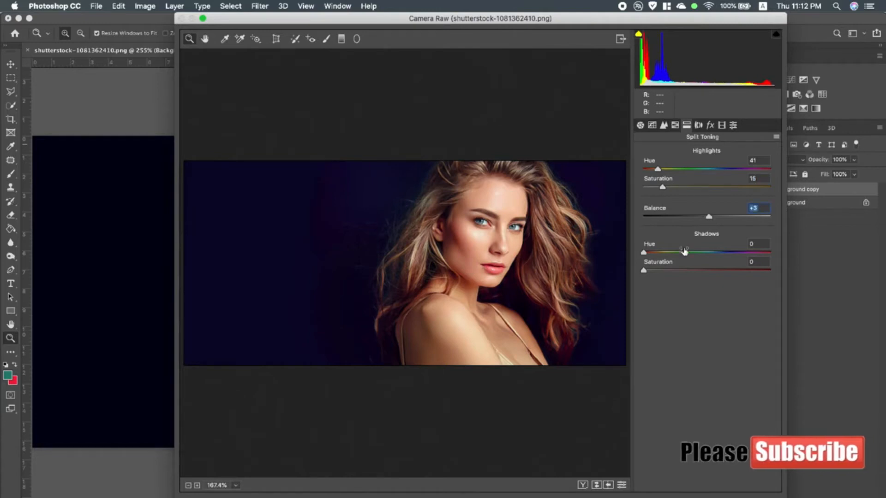
pyautogui.moveTo(644, 253); pyautogui.dragTo(661, 273)
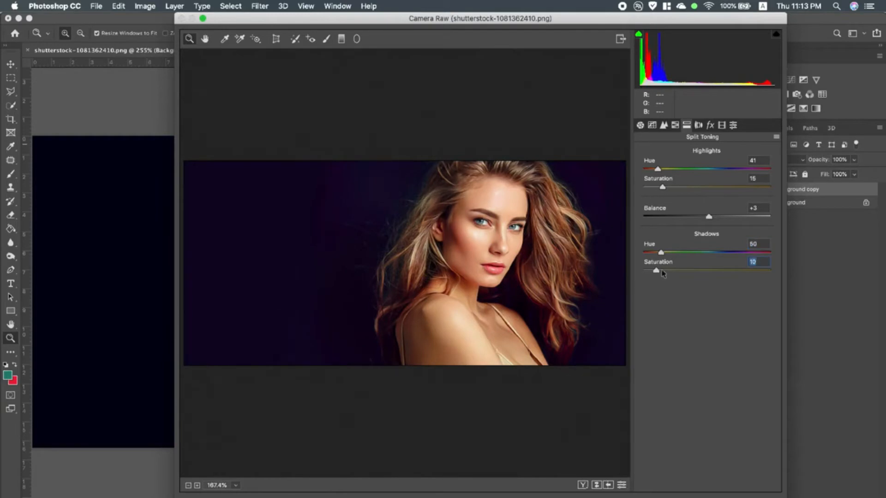
# Calibrate Red Primary to hue +13 and saturation -35, Green saturation to -2 and Blue saturation to +13, and apply the Camera Raw adjustments.
pyautogui.click(698, 125)
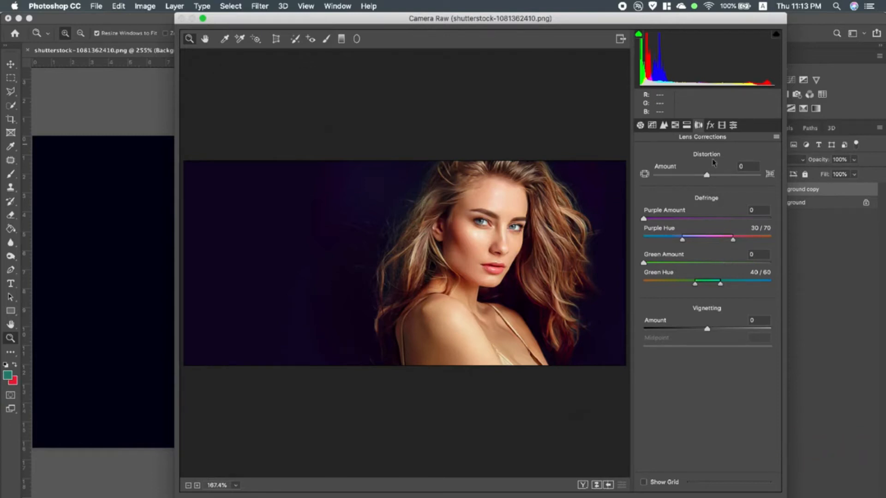
pyautogui.click(710, 127)
pyautogui.click(722, 127)
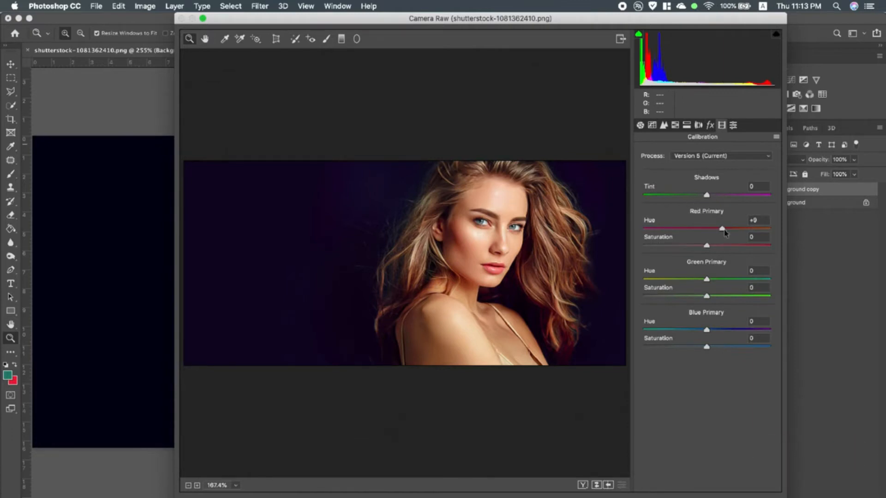
pyautogui.moveTo(725, 233); pyautogui.dragTo(624, 251)
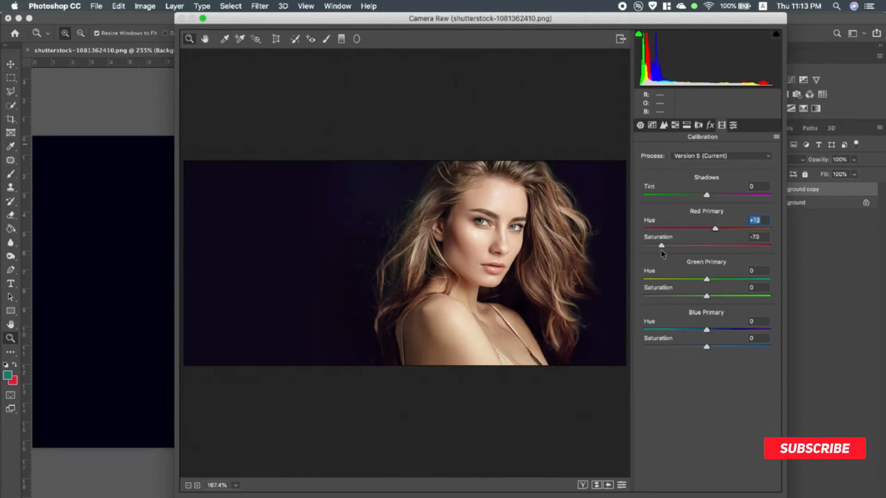
pyautogui.click(665, 246)
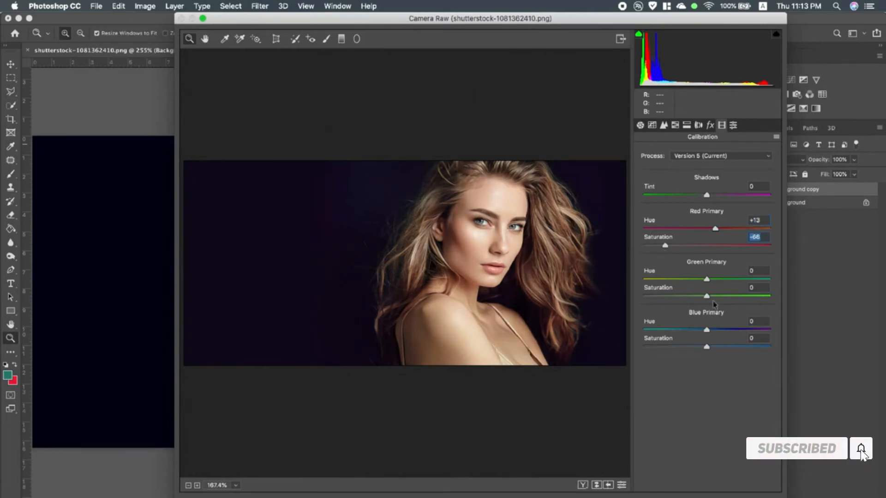
pyautogui.moveTo(644, 299); pyautogui.dragTo(626, 301)
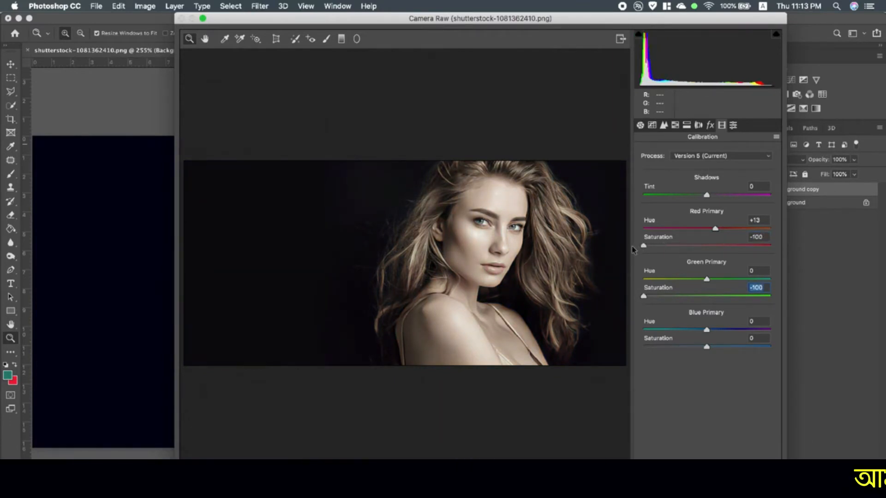
pyautogui.moveTo(707, 347)
pyautogui.mouseDown()
pyautogui.moveTo(623, 352)
pyautogui.moveTo(729, 353)
pyautogui.moveTo(713, 353)
pyautogui.mouseUp()
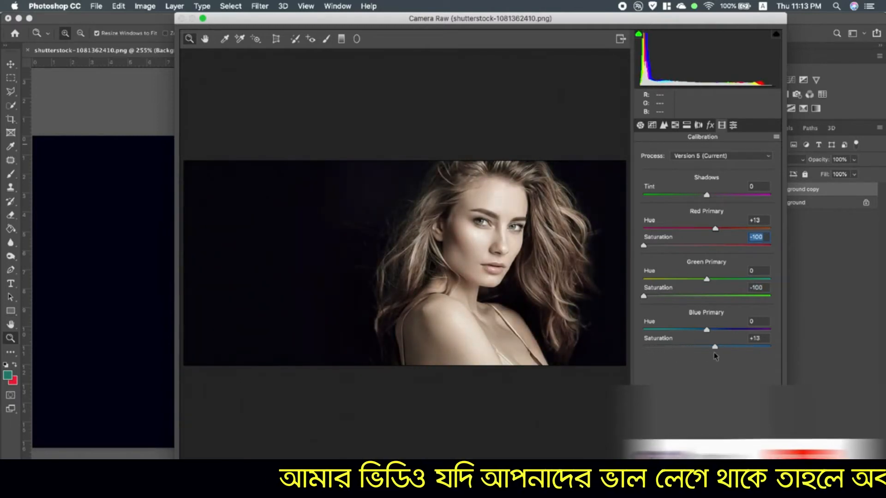
pyautogui.moveTo(644, 296); pyautogui.dragTo(704, 297)
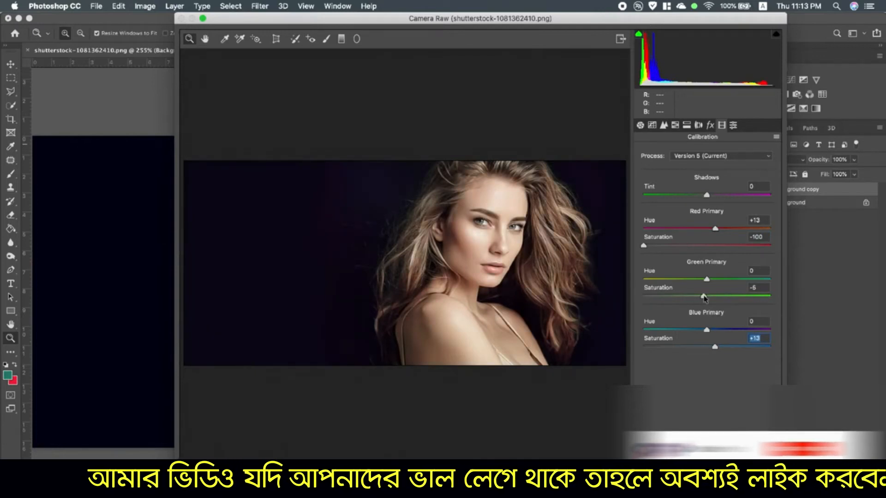
pyautogui.moveTo(645, 246); pyautogui.dragTo(690, 246)
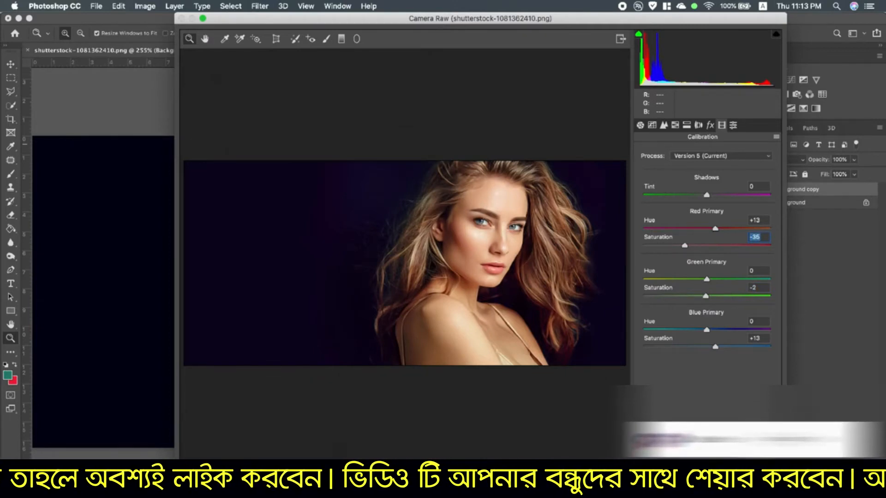
pyautogui.press('Return')
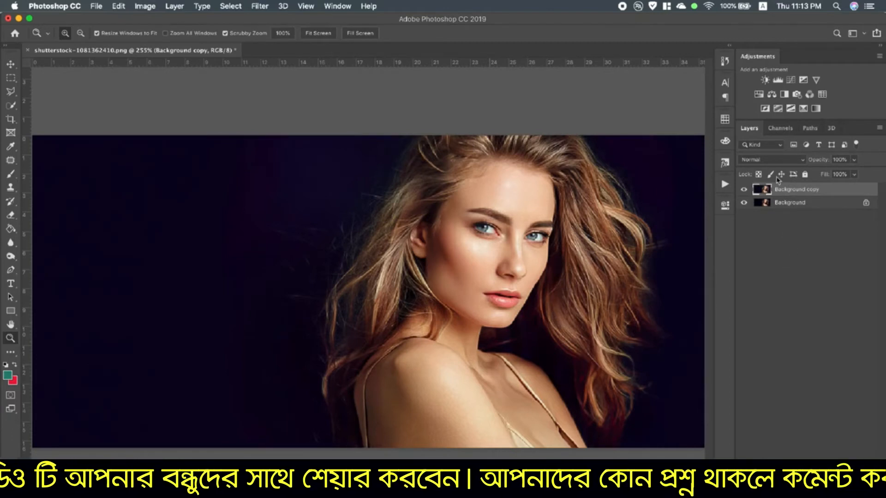
# Sharpen the Background copy layer using Unsharp Mask with amount 63%, radius 3.8 pixels and threshold 52 levels.
pyautogui.click(266, 7)
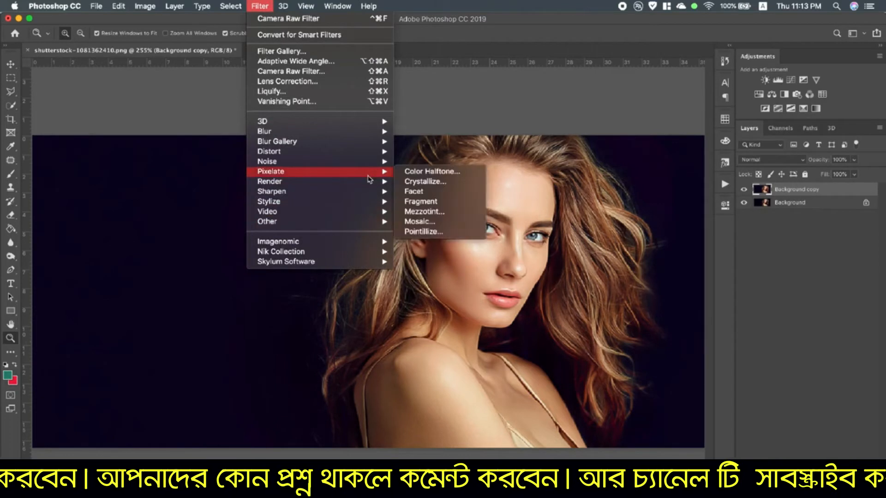
pyautogui.moveTo(378, 197)
pyautogui.click(441, 242)
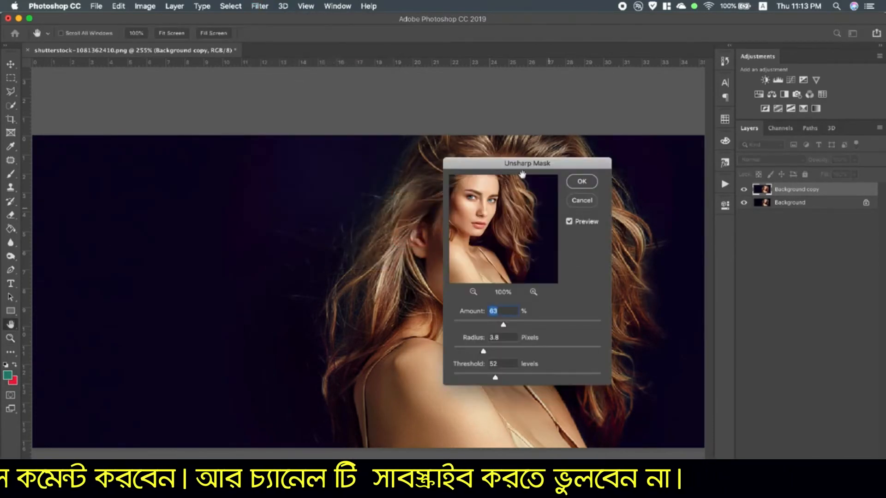
pyautogui.moveTo(520, 166); pyautogui.dragTo(611, 168)
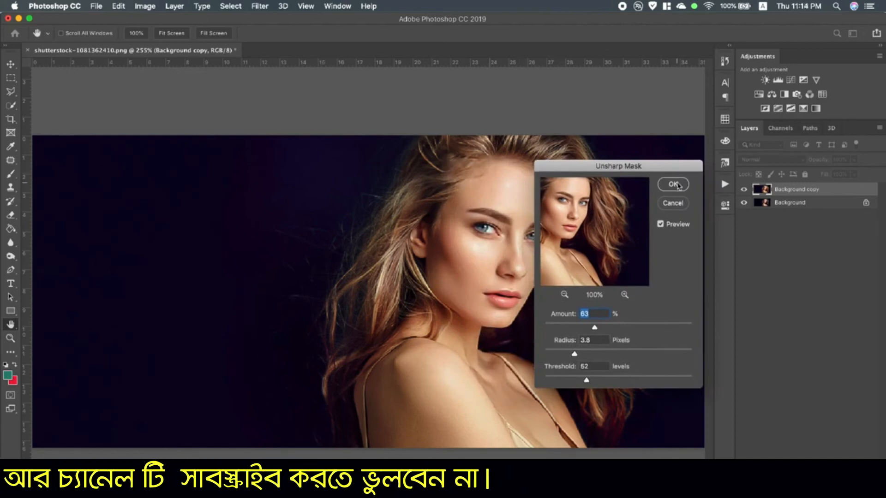
pyautogui.click(673, 184)
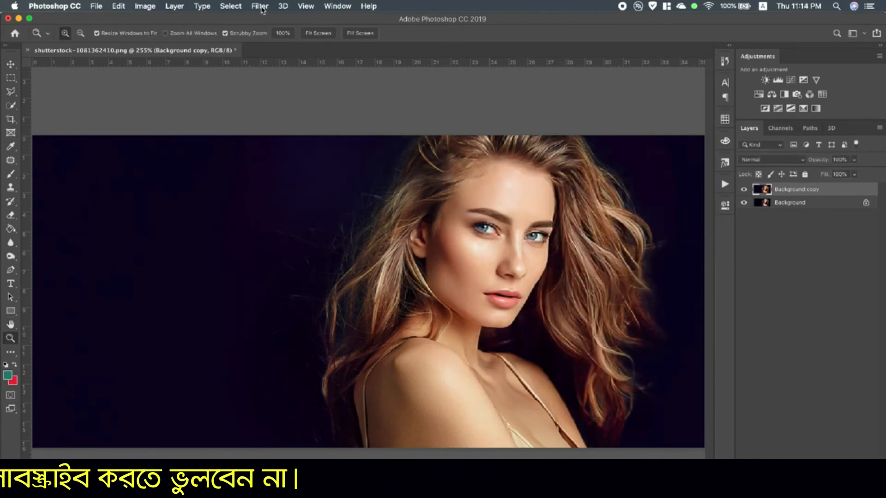
# Apply Reduce Noise to the Background copy layer with strength 9, preserve details 16%, reduce color noise 18% and sharpen details 10%.
pyautogui.click(260, 7)
pyautogui.moveTo(362, 162)
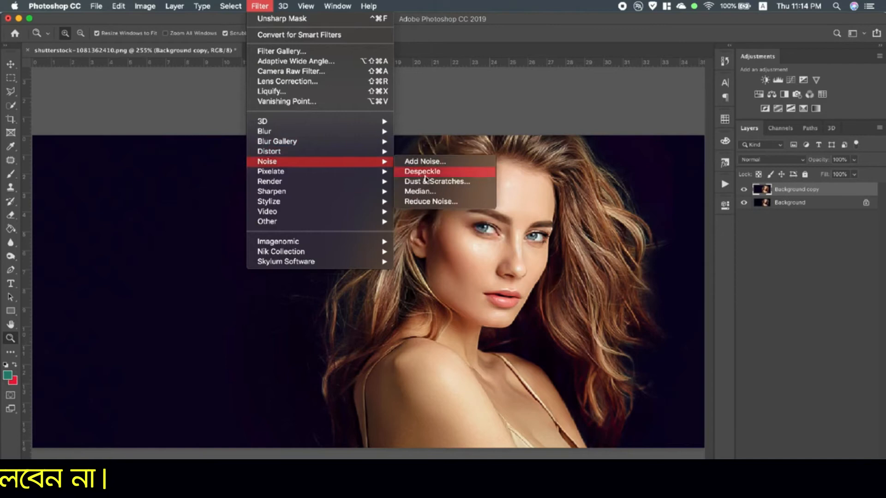
pyautogui.click(429, 201)
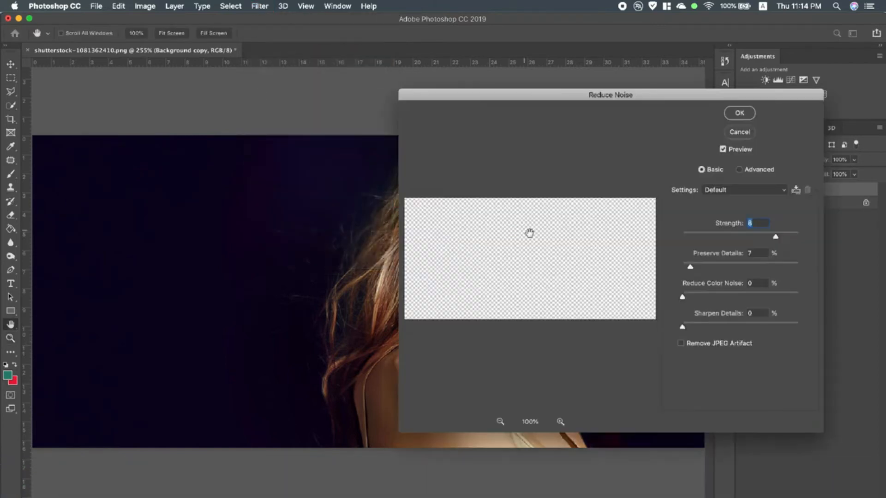
pyautogui.moveTo(559, 101); pyautogui.dragTo(182, 118)
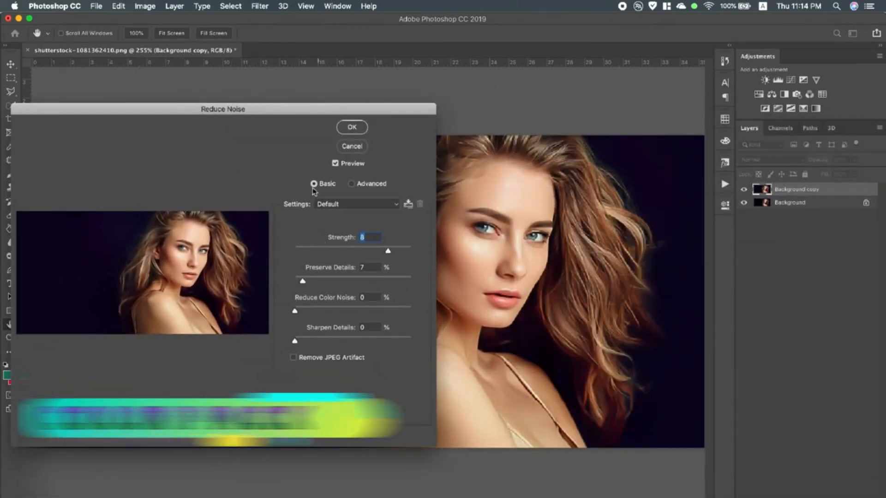
pyautogui.click(335, 165)
pyautogui.click(335, 166)
pyautogui.click(335, 166)
pyautogui.click(335, 165)
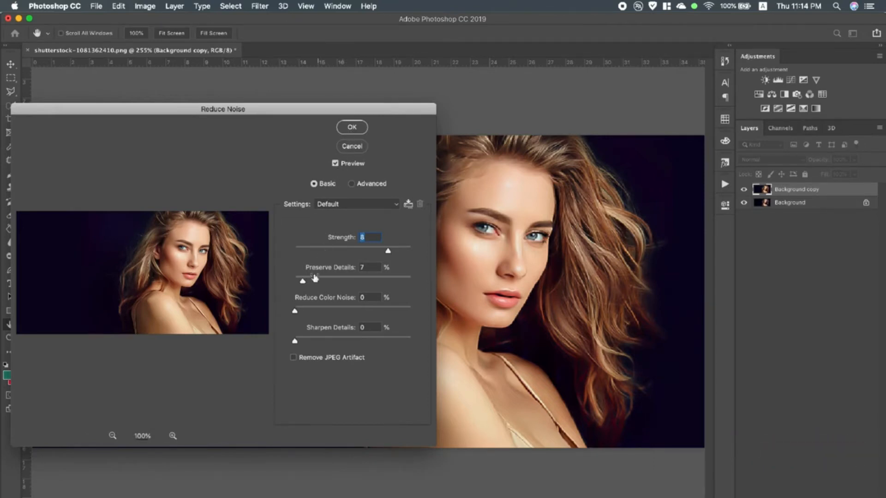
pyautogui.moveTo(295, 315); pyautogui.dragTo(321, 315)
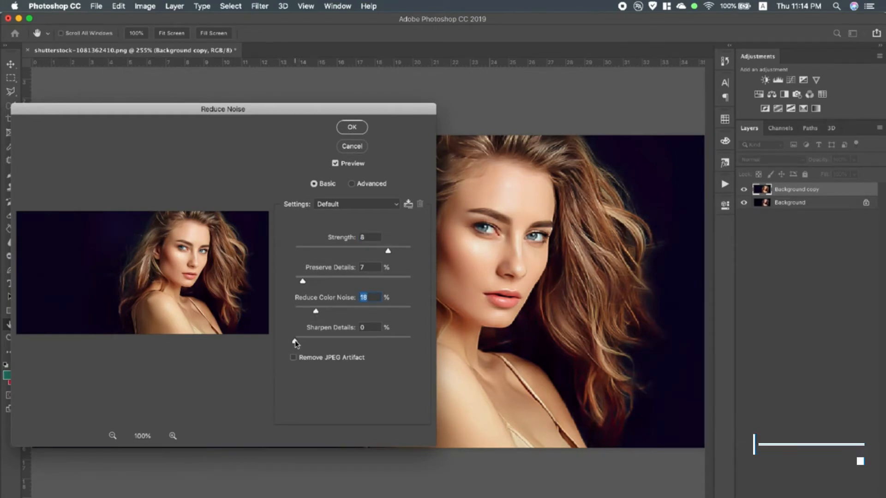
pyautogui.moveTo(315, 345); pyautogui.dragTo(309, 344)
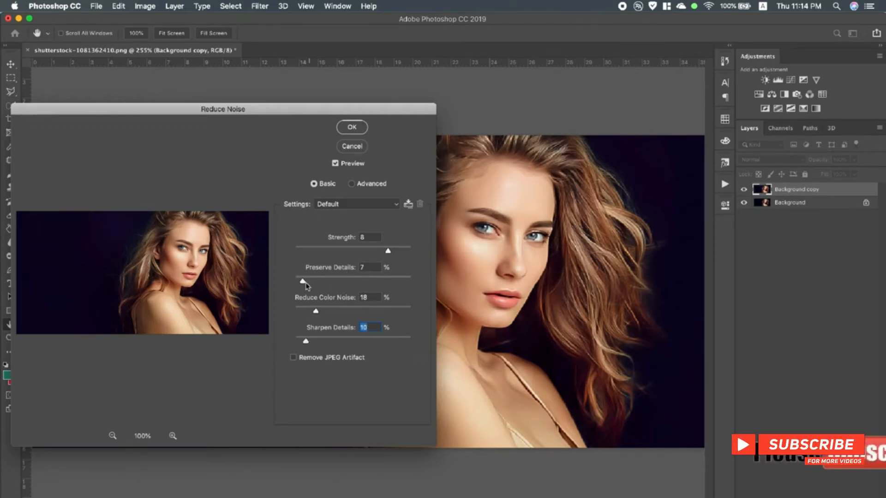
pyautogui.moveTo(302, 281)
pyautogui.mouseDown()
pyautogui.moveTo(326, 283)
pyautogui.moveTo(313, 282)
pyautogui.mouseUp()
pyautogui.moveTo(388, 253); pyautogui.dragTo(338, 250)
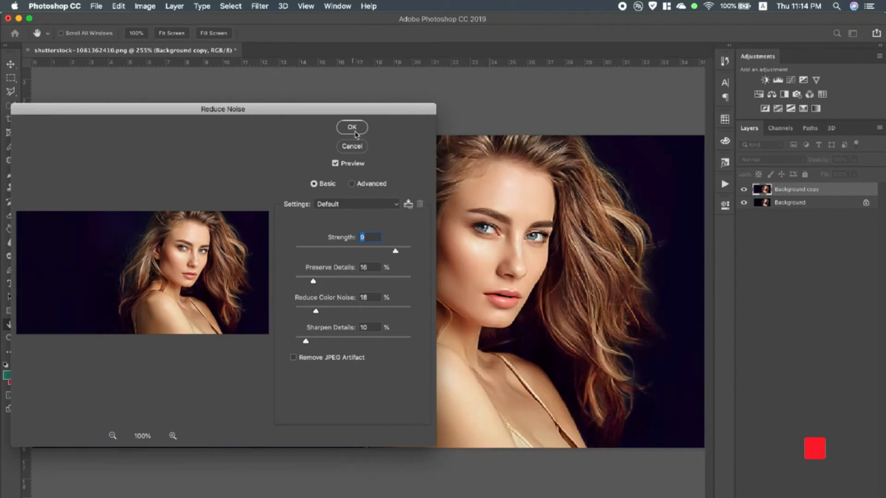
pyautogui.click(353, 131)
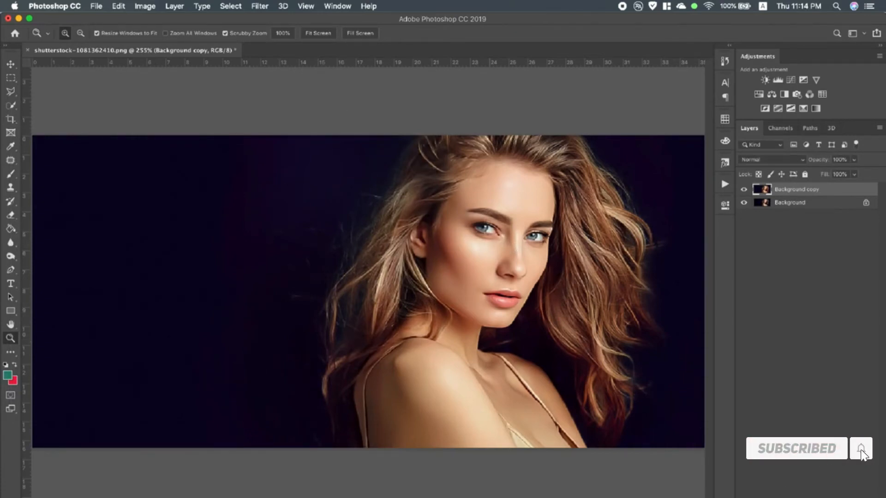
# Add a Black & White adjustment layer above the Background copy layer.
pyautogui.click(811, 497)
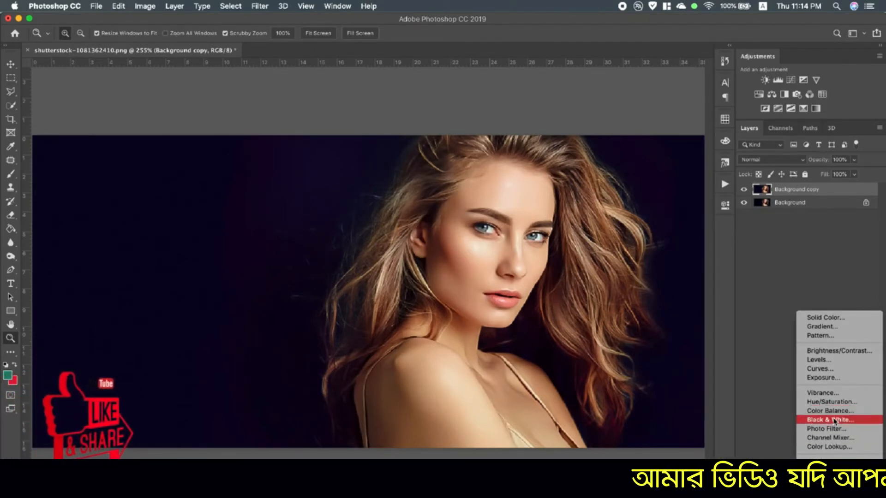
pyautogui.click(835, 421)
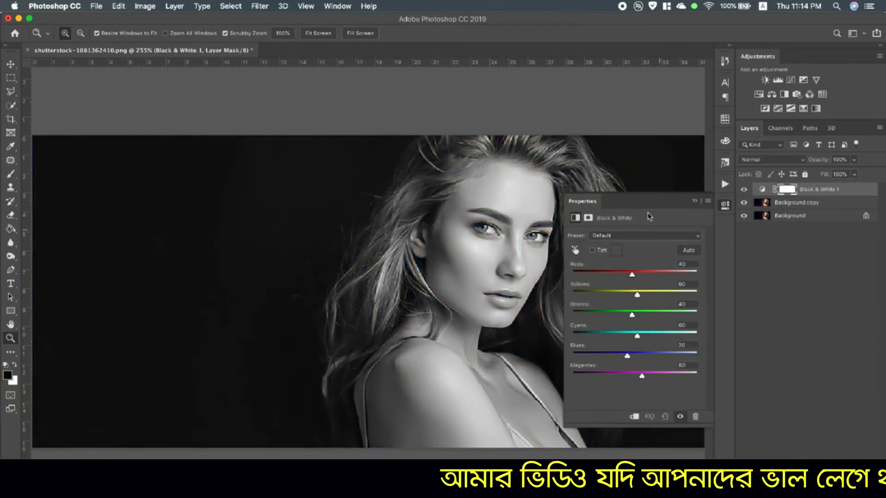
# Try a Black & White mix with Reds 27, Yellows 42, Greens 119, Cyans 149, Blues -47 and Magentas -45.
pyautogui.moveTo(638, 294); pyautogui.dragTo(654, 297)
pyautogui.moveTo(637, 298); pyautogui.dragTo(625, 276)
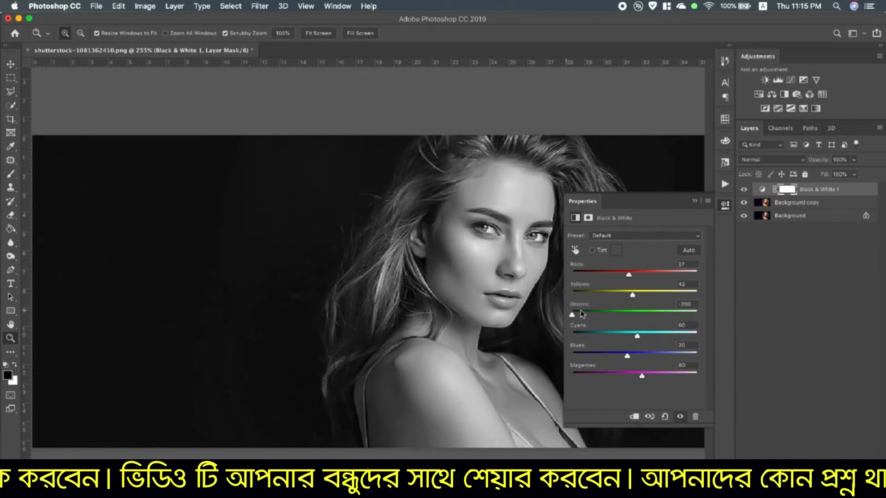
pyautogui.moveTo(638, 336); pyautogui.dragTo(595, 355)
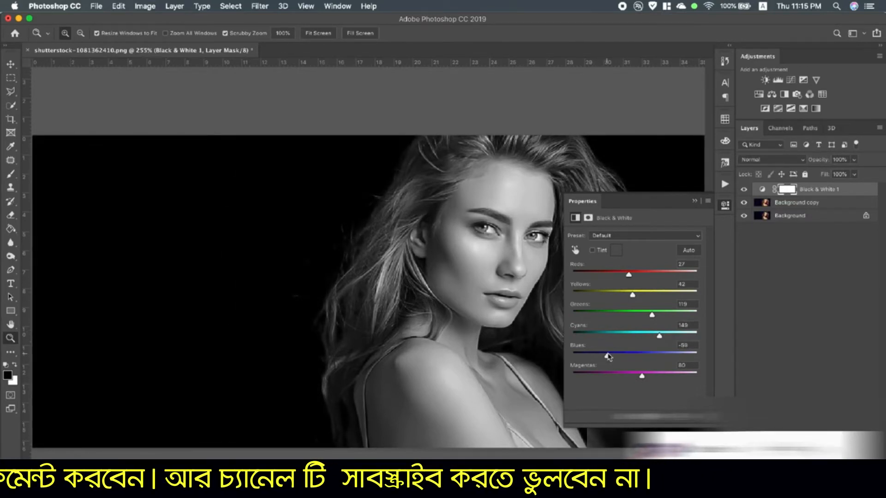
pyautogui.moveTo(609, 356); pyautogui.dragTo(603, 378)
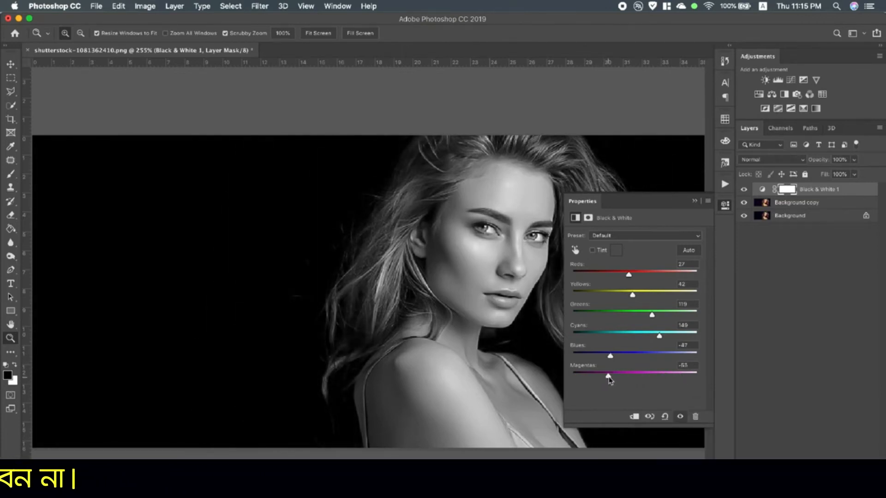
# Try the Blue Filter preset on the Black & White adjustment and return it to the Default preset.
pyautogui.click(637, 239)
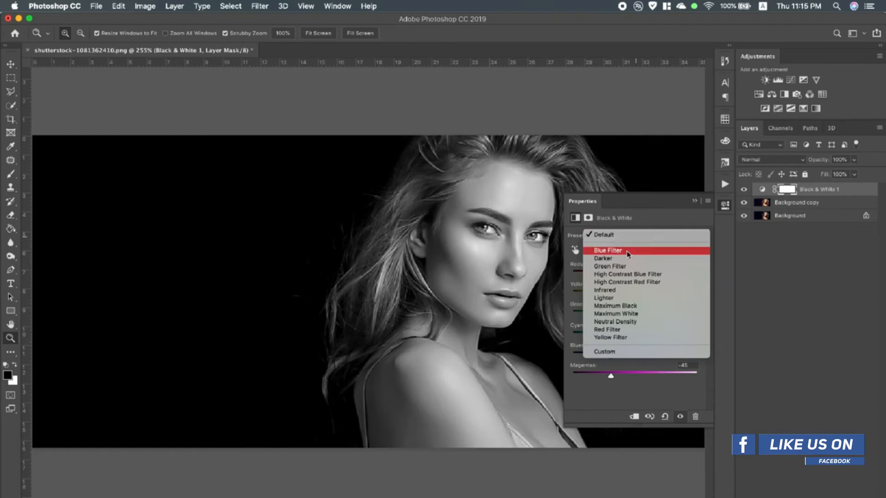
pyautogui.click(626, 251)
pyautogui.click(631, 238)
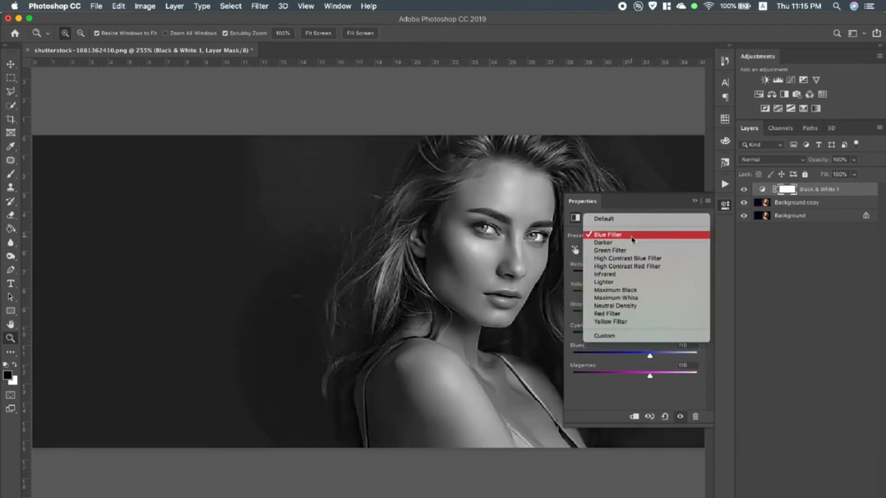
pyautogui.click(609, 219)
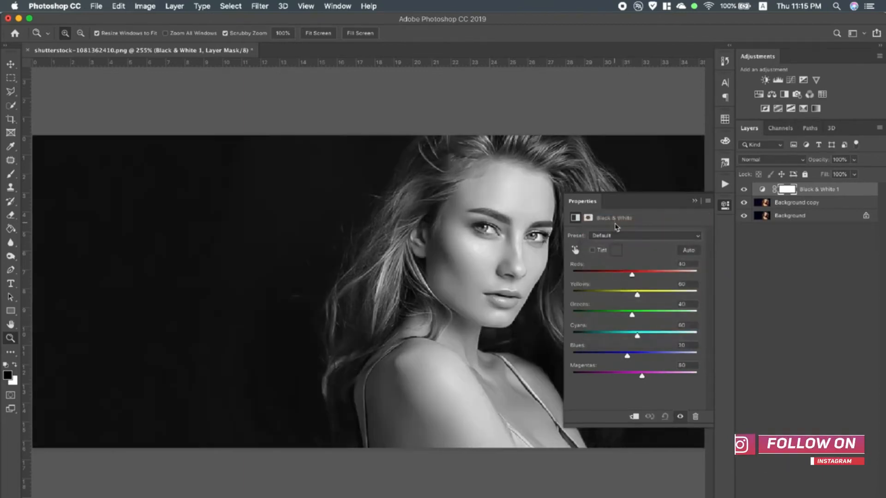
pyautogui.click(693, 203)
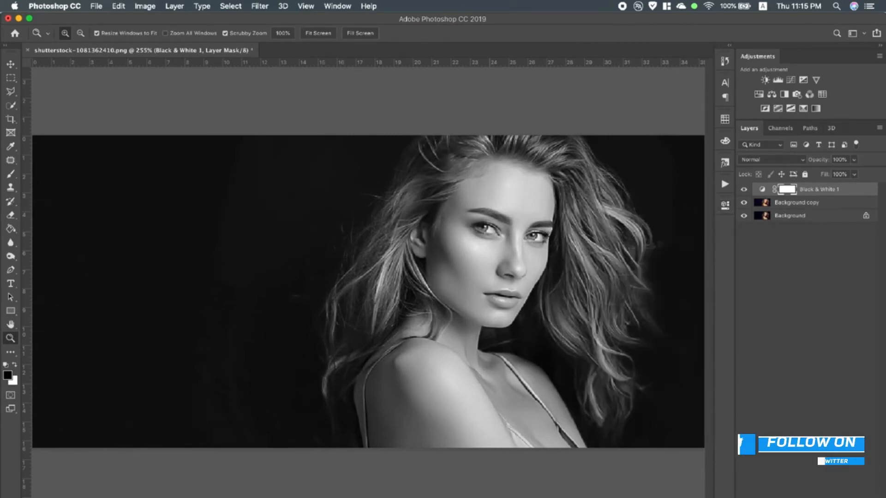
# Add a Solid Color fill layer in turquoise #32cfb5 above the Black & White layer.
pyautogui.click(804, 497)
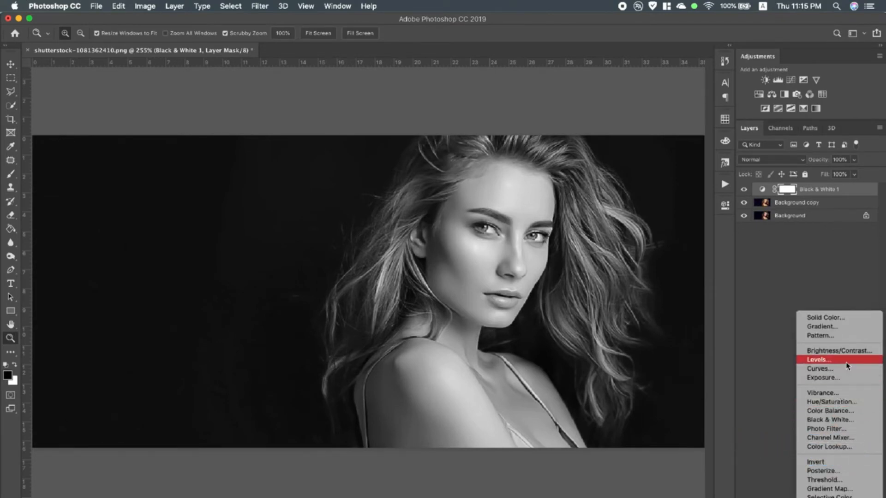
pyautogui.click(831, 318)
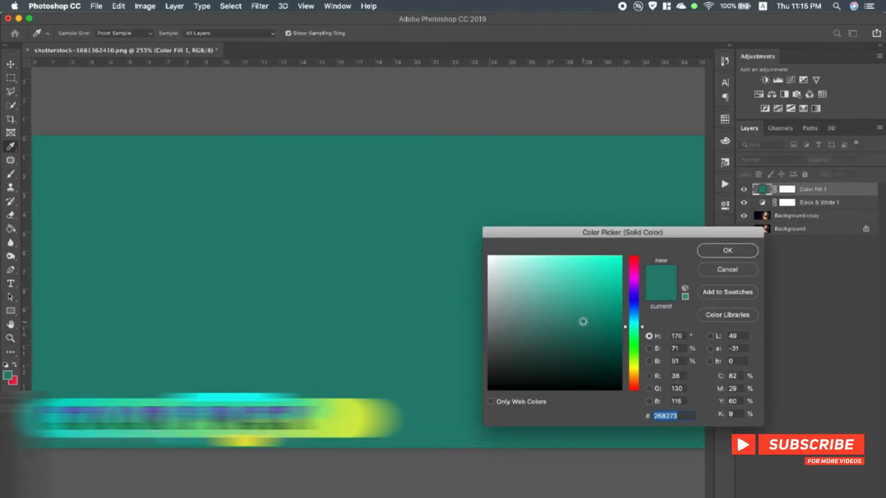
pyautogui.click(606, 282)
pyautogui.click(590, 281)
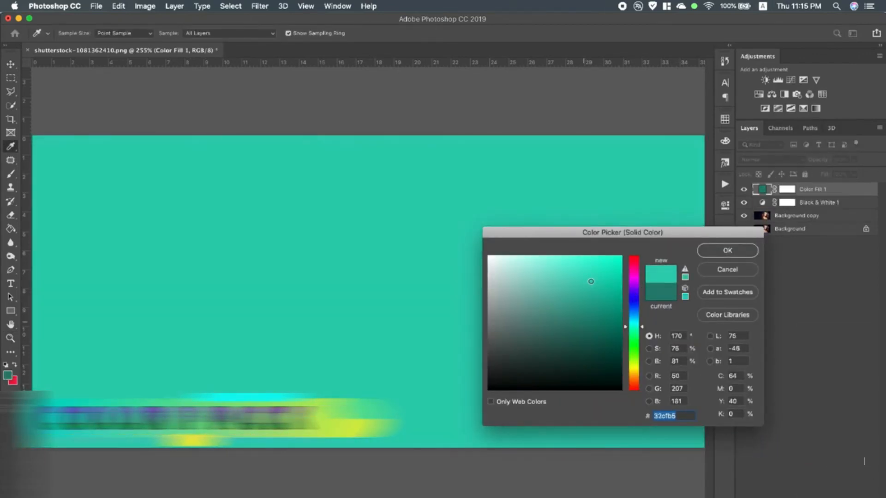
pyautogui.click(727, 251)
pyautogui.press('z')
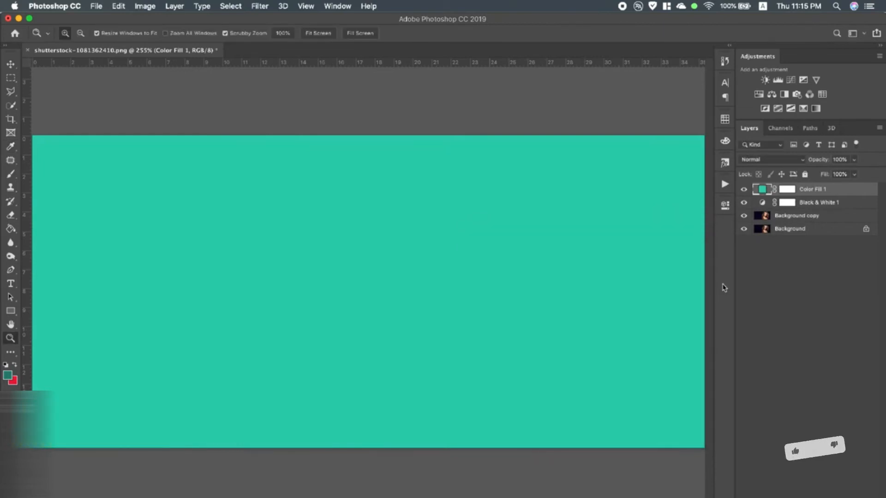
# Set the turquoise fill layer's blend mode to Color.
pyautogui.moveTo(822, 164); pyautogui.dragTo(822, 164)
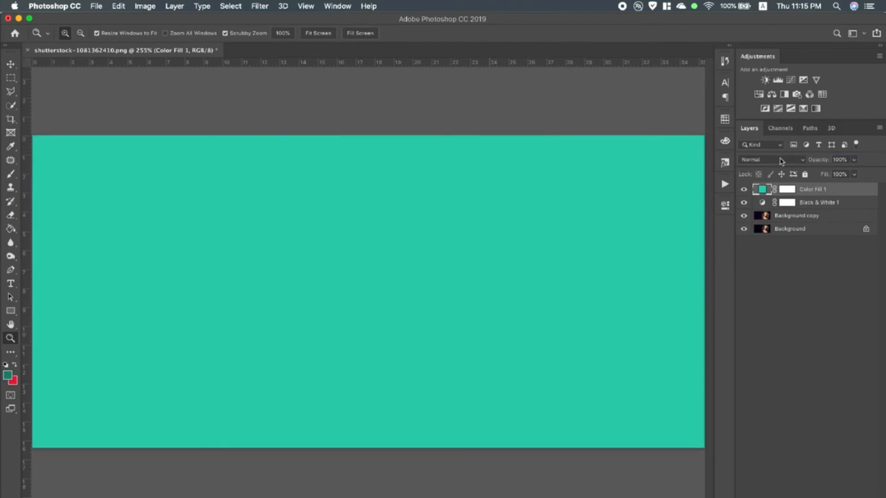
pyautogui.click(781, 159)
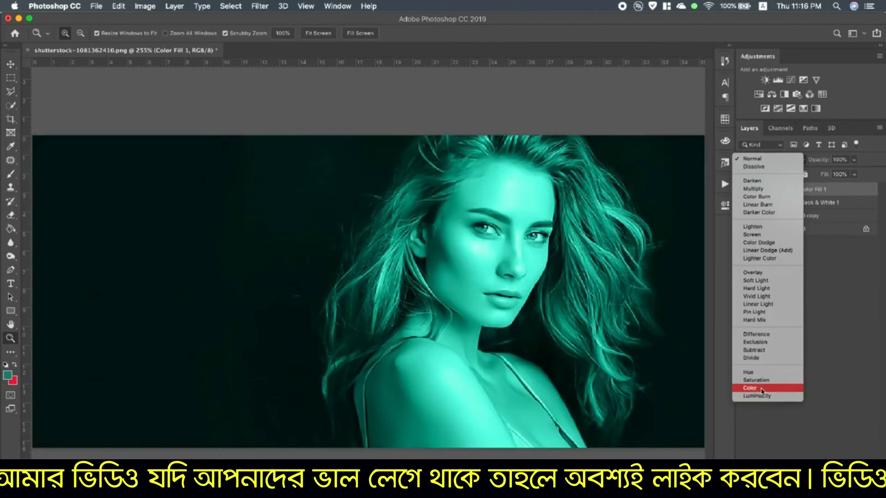
pyautogui.click(761, 391)
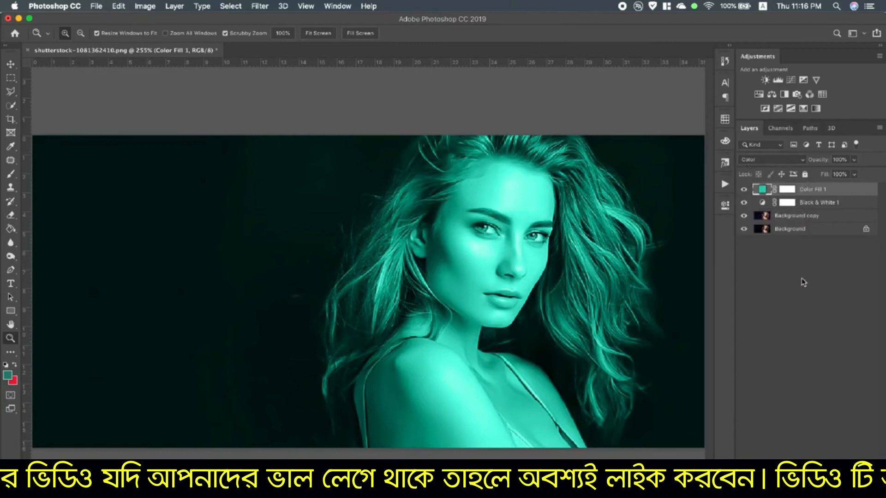
# Set the turquoise fill layer to 47% opacity and 20% fill, and compare the image with the layer hidden and shown.
pyautogui.moveTo(824, 163); pyautogui.dragTo(815, 162)
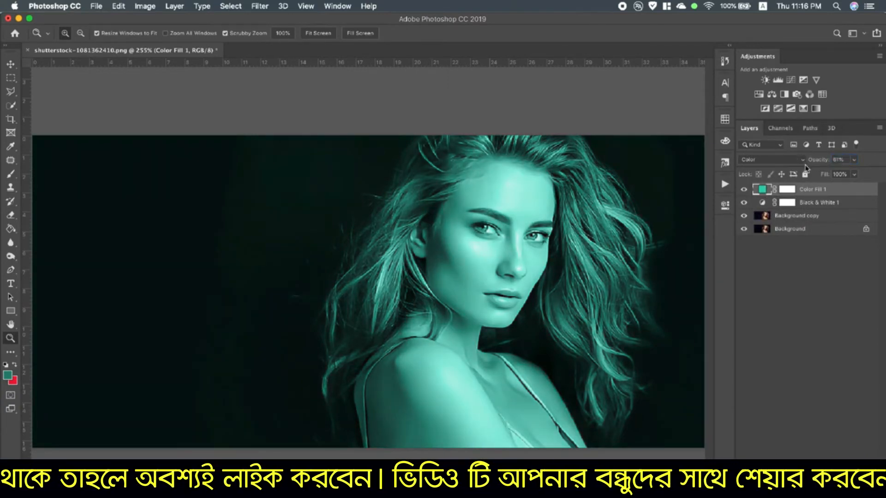
pyautogui.moveTo(821, 177); pyautogui.dragTo(786, 174)
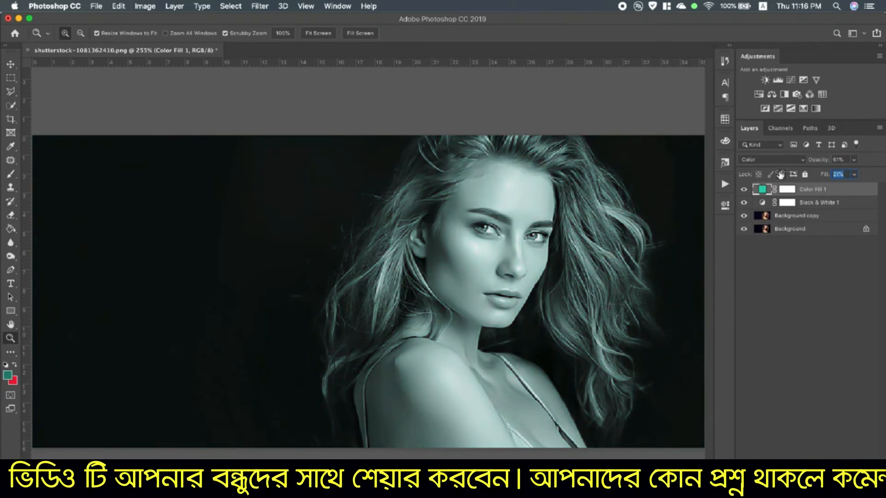
pyautogui.moveTo(780, 174); pyautogui.dragTo(808, 165)
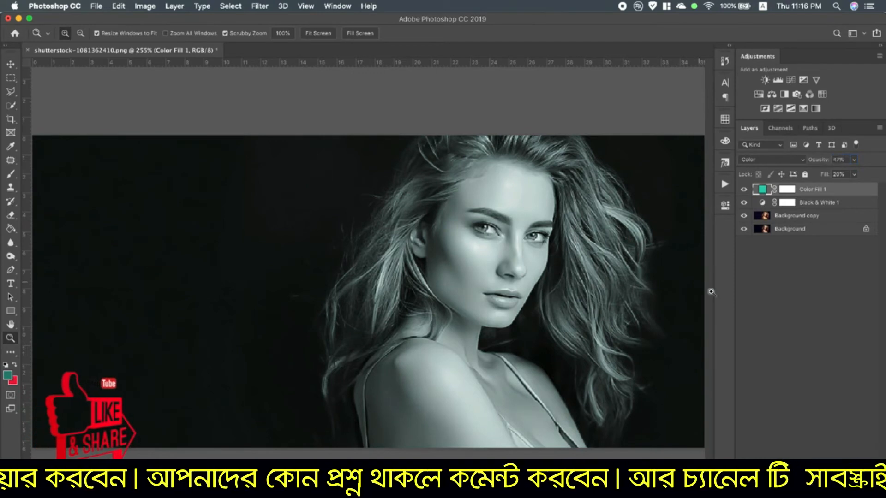
pyautogui.click(744, 190)
pyautogui.click(743, 190)
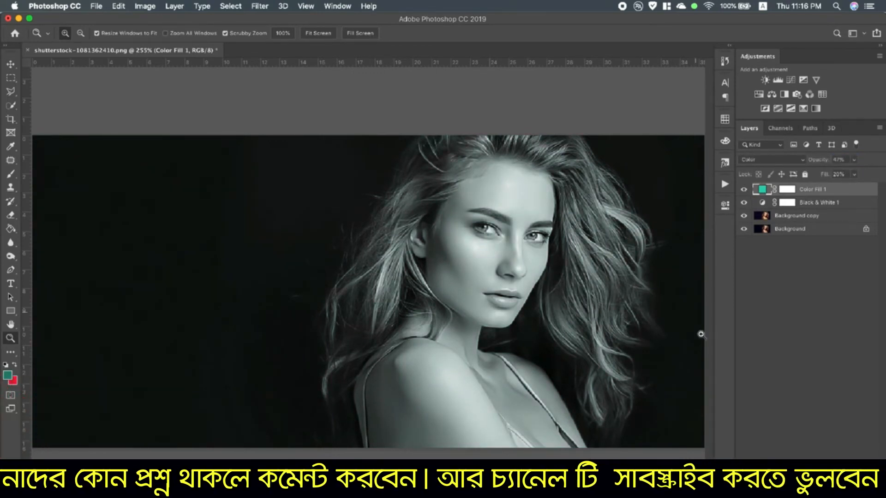
# Add a Color Balance adjustment layer with midtones Cyan-Red +18, Magenta-Green +2 and Yellow-Blue +14.
pyautogui.click(810, 491)
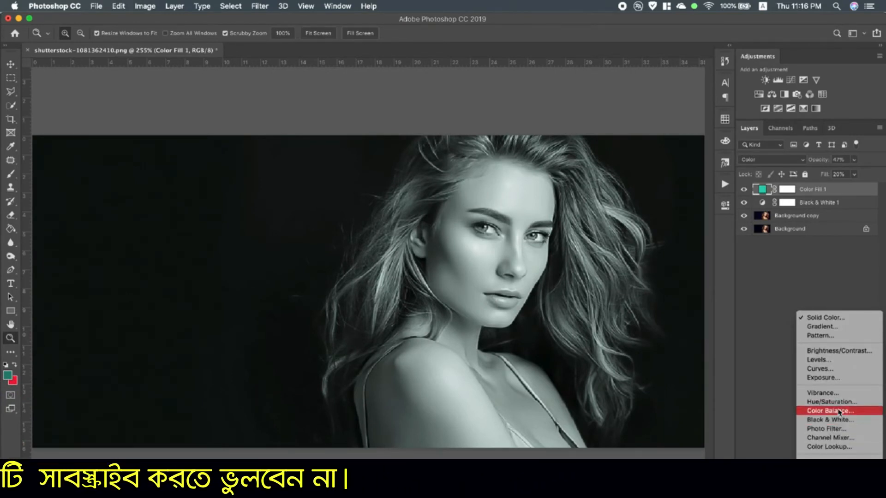
pyautogui.click(839, 412)
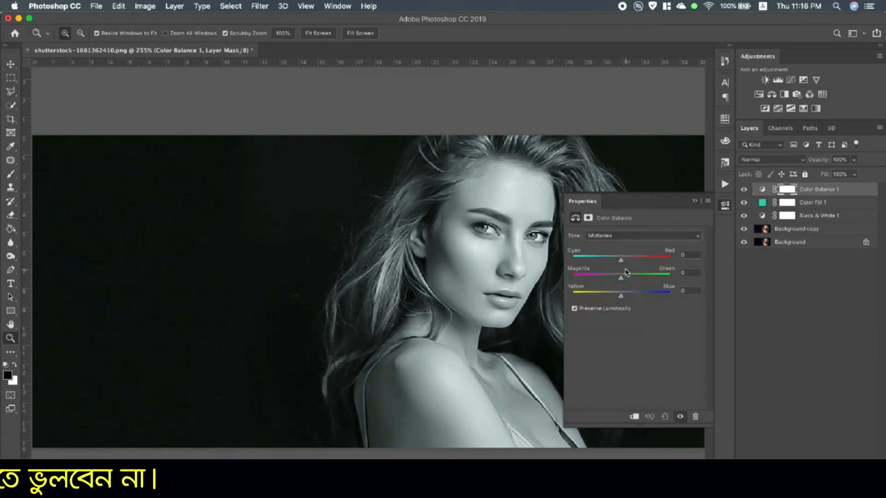
pyautogui.moveTo(624, 262); pyautogui.dragTo(627, 263)
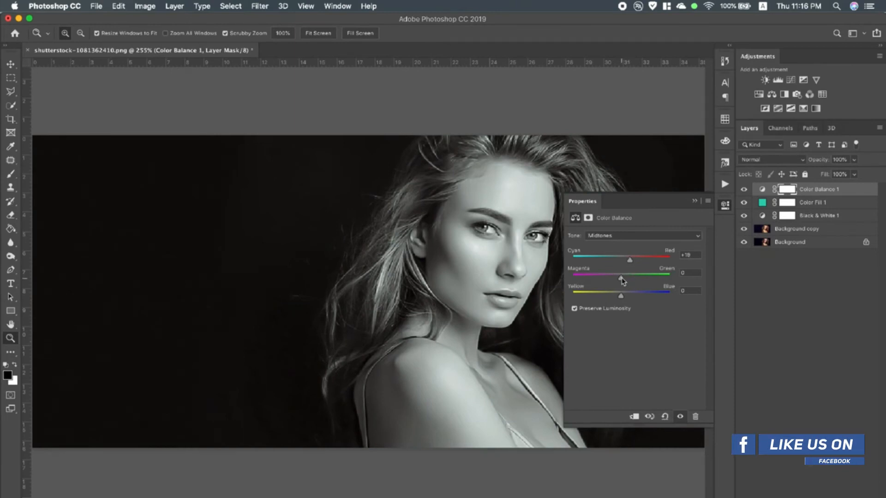
pyautogui.moveTo(622, 279); pyautogui.dragTo(628, 297)
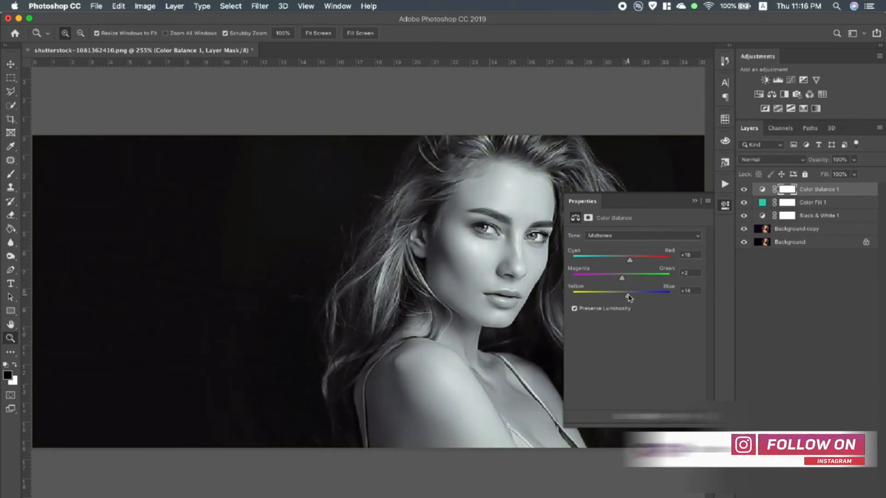
# Set the Color Balance shadows to Cyan-Red -6, Magenta-Green -4 and Yellow-Blue +9.
pyautogui.click(623, 237)
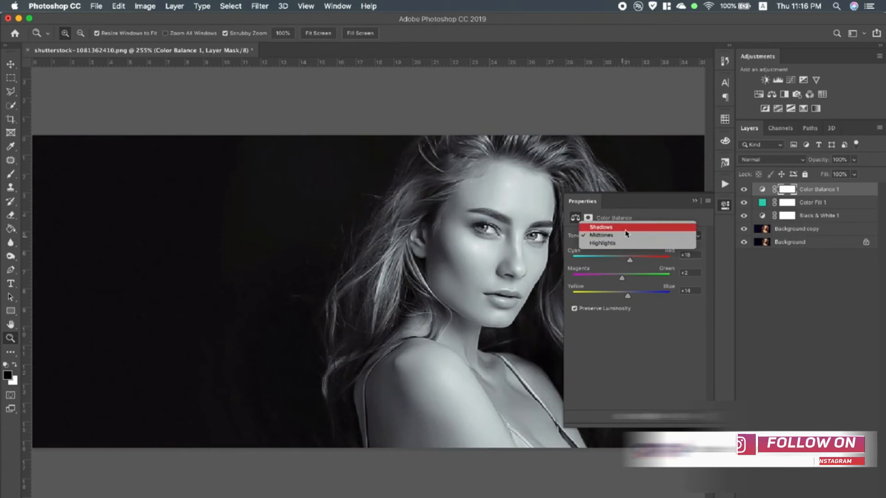
pyautogui.click(624, 226)
pyautogui.moveTo(621, 259); pyautogui.dragTo(626, 298)
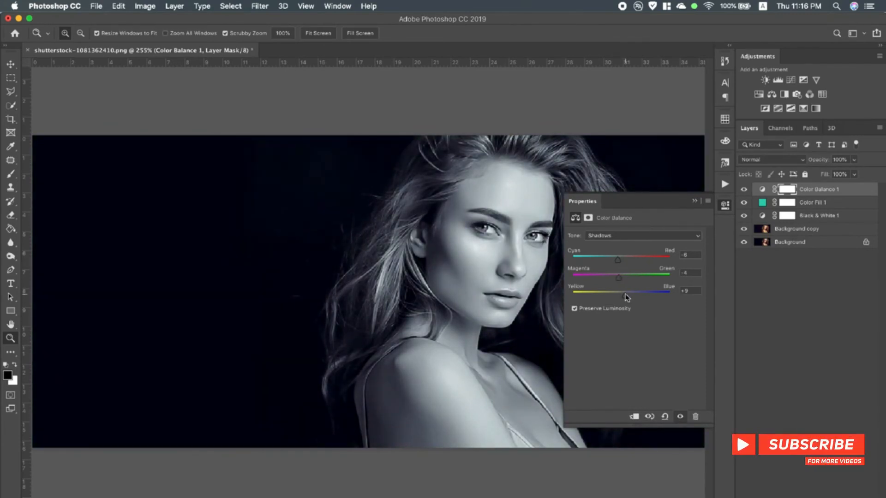
# Set the Color Balance highlights to Cyan-Red +8, Magenta-Green -2 and Yellow-Blue +15, and compare the image with the adjustment hidden and shown.
pyautogui.click(628, 236)
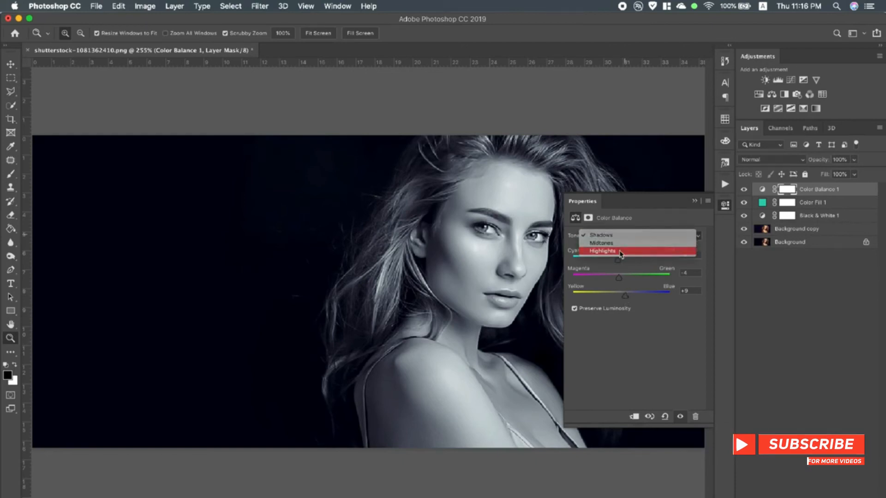
pyautogui.click(620, 250)
pyautogui.moveTo(621, 295); pyautogui.dragTo(626, 262)
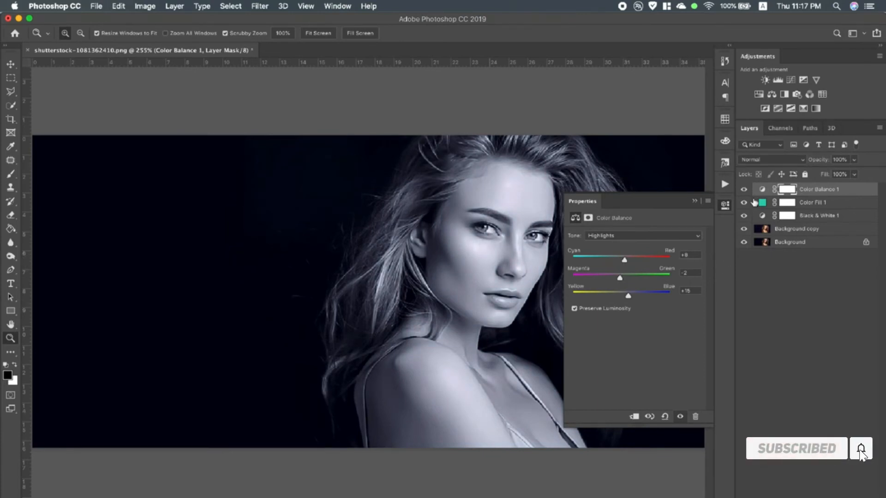
pyautogui.click(744, 189)
pyautogui.click(744, 190)
pyautogui.click(694, 202)
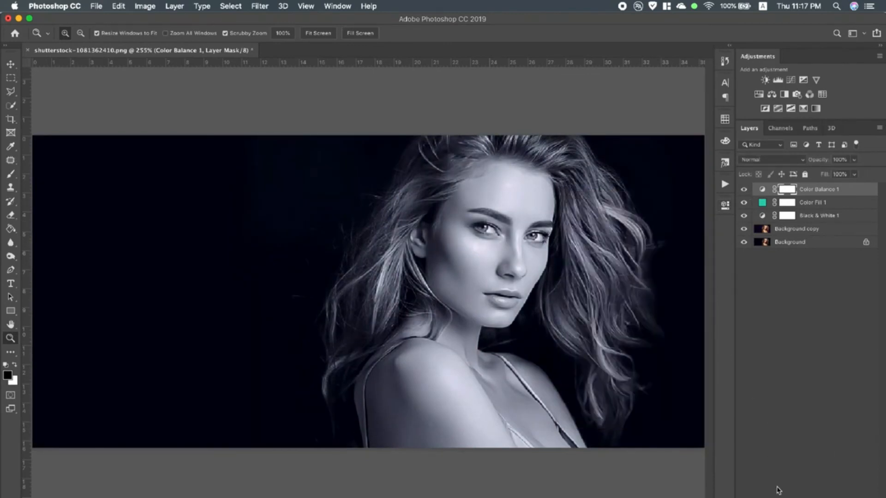
# Add a Selective Color adjustment layer above Color Balance, with the Reds set to Yellow -36% and Black -3%.
pyautogui.click(807, 497)
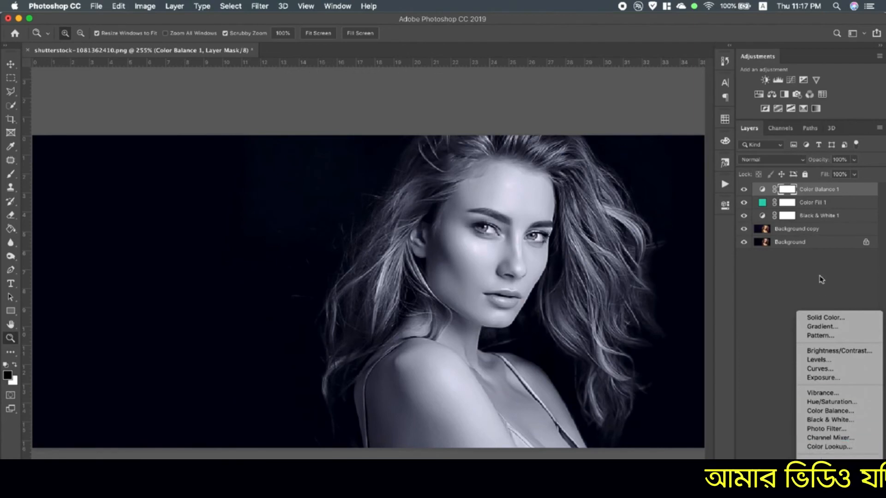
pyautogui.click(820, 196)
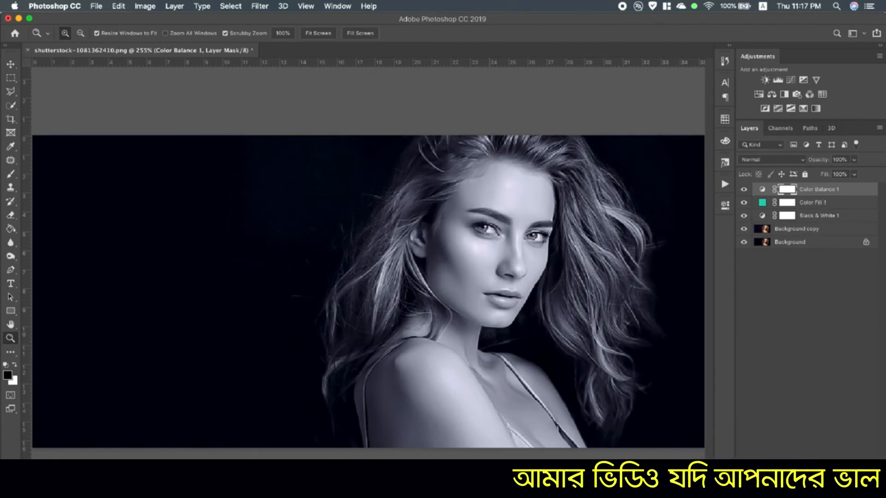
pyautogui.click(808, 497)
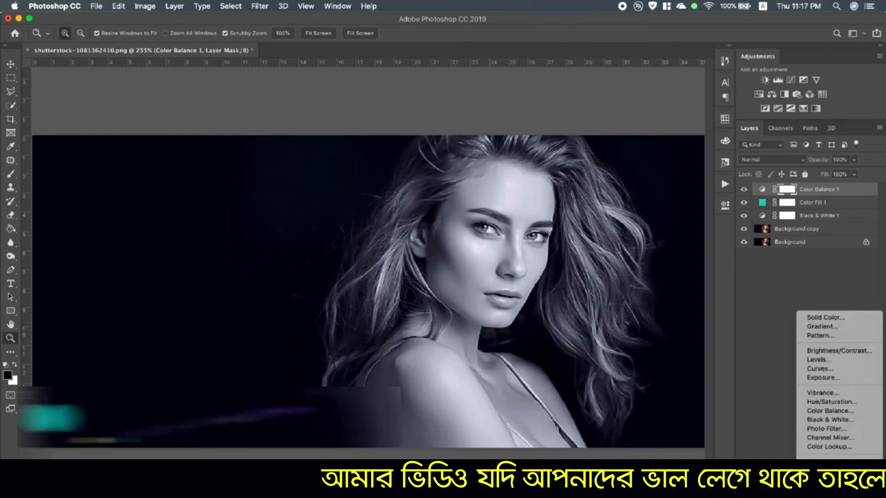
pyautogui.click(826, 496)
pyautogui.moveTo(635, 309); pyautogui.dragTo(600, 330)
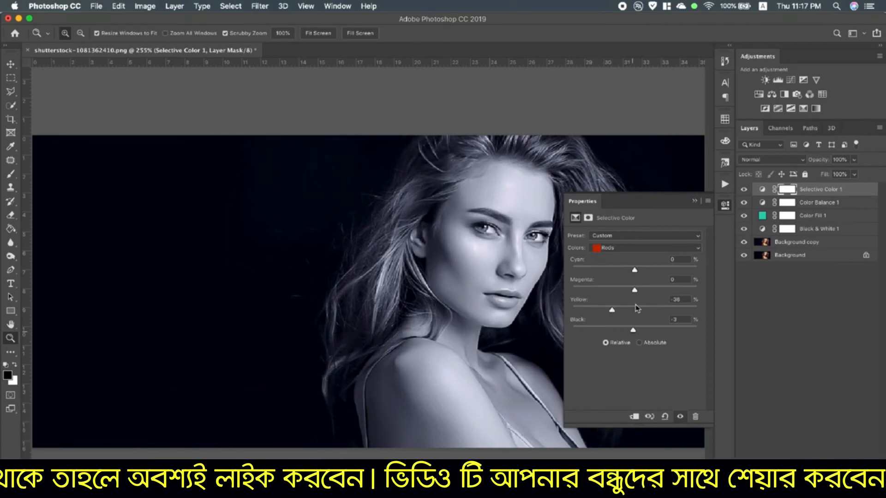
# Set the Selective Color Yellows to Yellow -48% and Black -32%.
pyautogui.click(634, 250)
pyautogui.click(633, 258)
pyautogui.moveTo(635, 310); pyautogui.dragTo(591, 310)
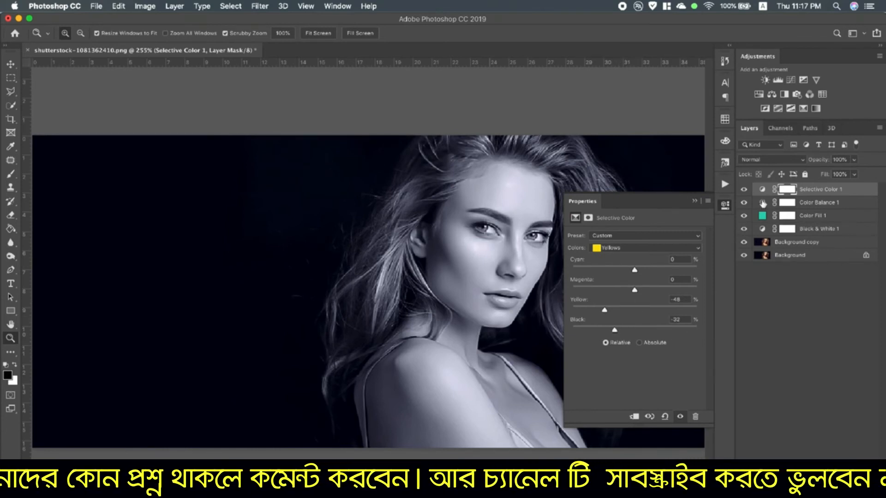
pyautogui.click(695, 202)
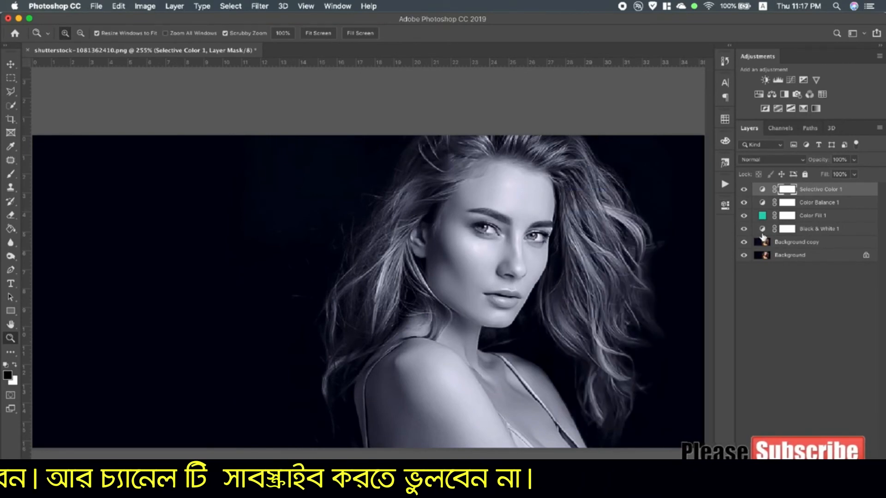
# Stamp all visible layers into a new layer at the top of the stack and open it in the Camera Raw Filter.
pyautogui.press('alt')
pyautogui.press('super+alt+shift+e')
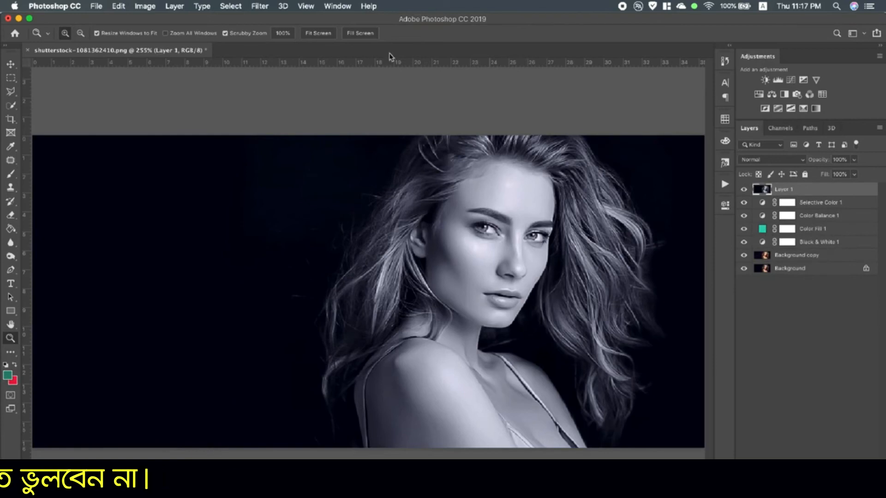
pyautogui.click(265, 8)
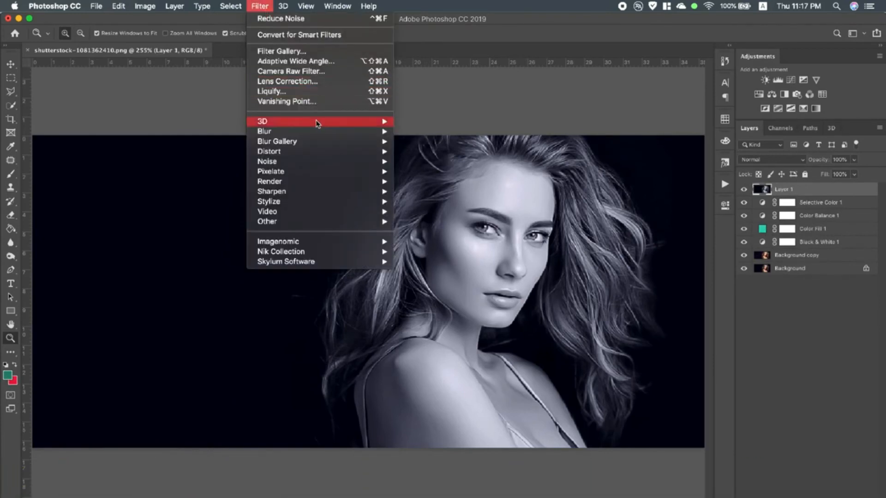
pyautogui.click(340, 71)
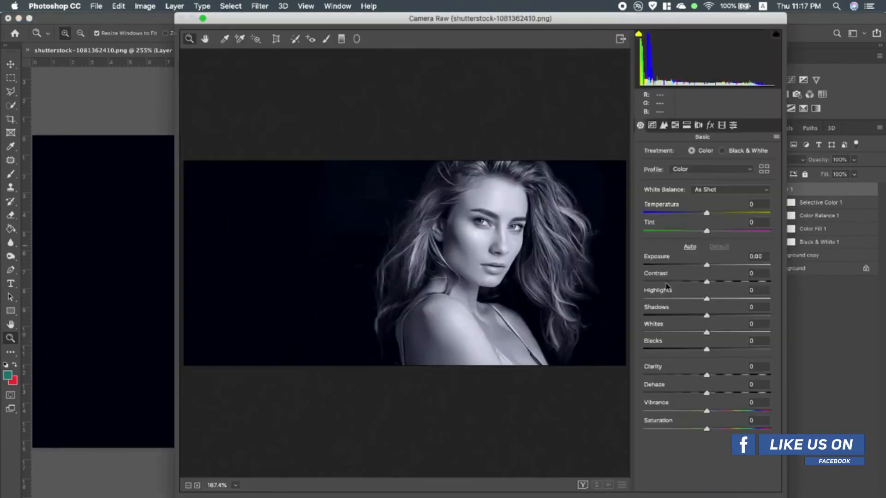
# Set Camera Raw Temperature -9, Tint +6, Contrast +14, Highlights +17, Shadows +9, Whites -5, Blacks -21, Clarity -16 and Dehaze +2.
pyautogui.moveTo(706, 298); pyautogui.dragTo(690, 352)
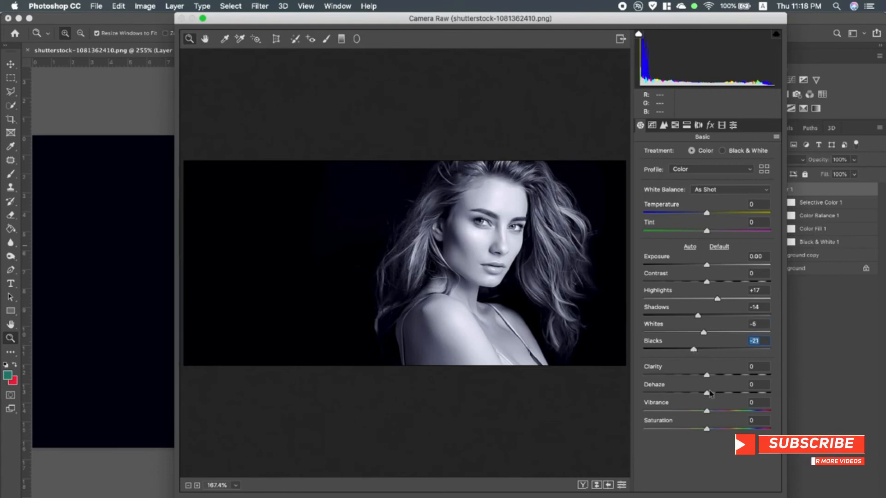
pyautogui.moveTo(706, 393); pyautogui.dragTo(697, 376)
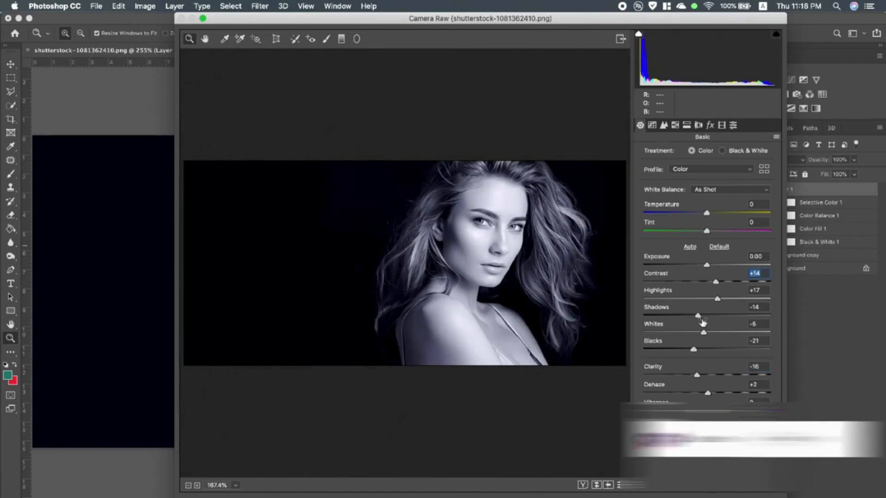
pyautogui.moveTo(698, 316); pyautogui.dragTo(716, 316)
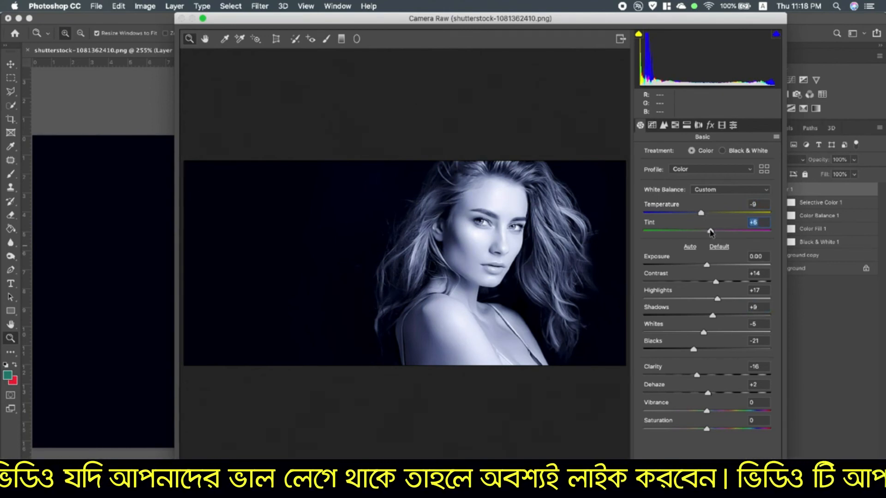
# Set Camera Raw sharpening Amount to 28, noise reduction Luminance to 24 and Luminance Detail to 42, and apply the filter.
pyautogui.click(652, 126)
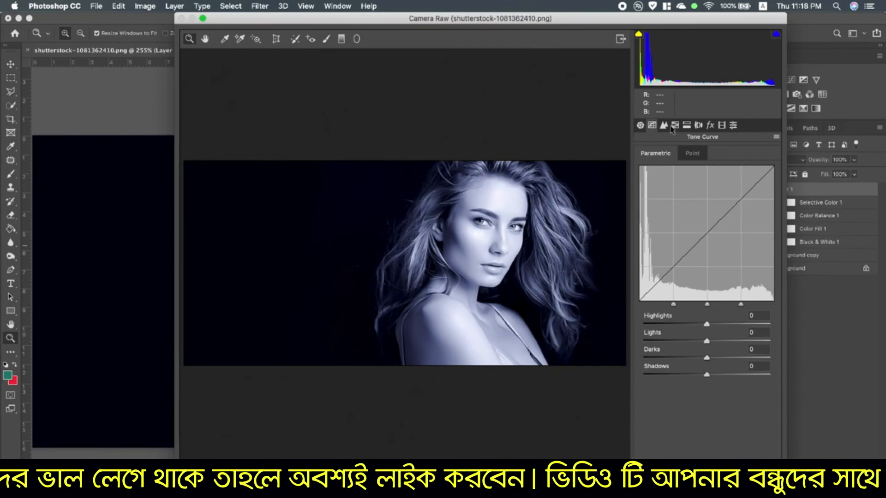
pyautogui.click(664, 126)
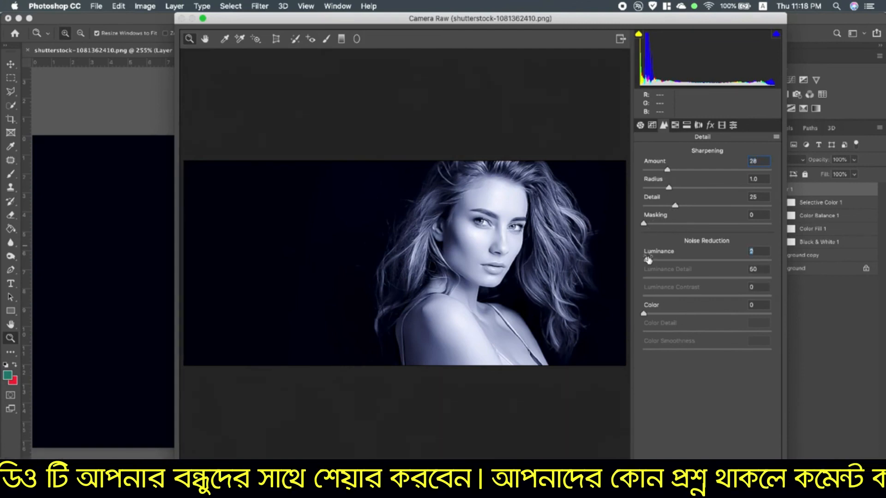
pyautogui.moveTo(658, 261); pyautogui.dragTo(661, 263)
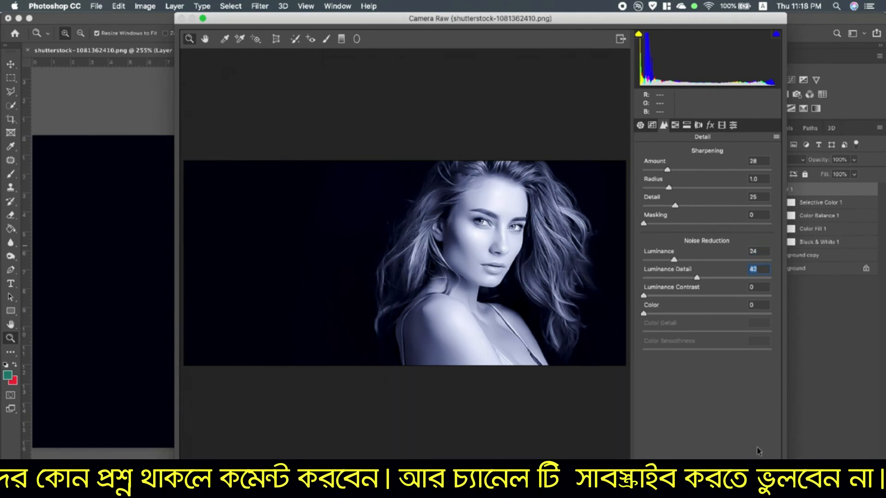
pyautogui.press('Return')
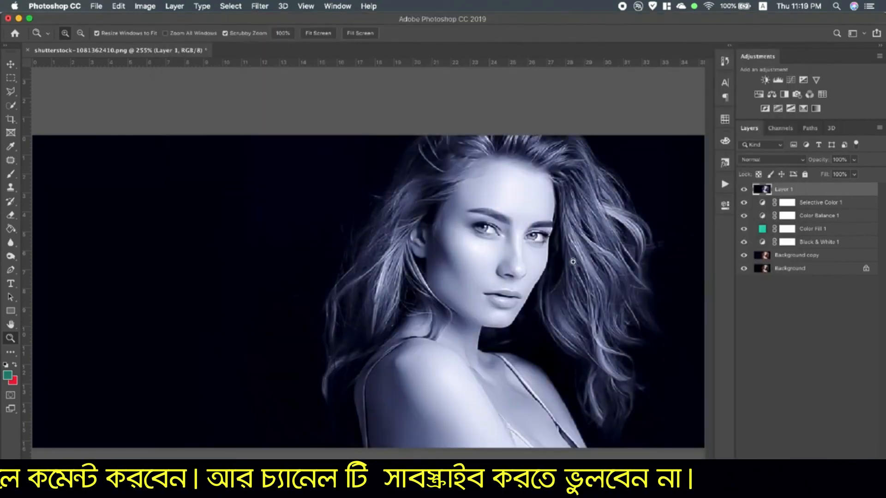
# Reduce noise on the merged layer with the Imagenomic Noiseware filter using its Default preset.
pyautogui.click(260, 9)
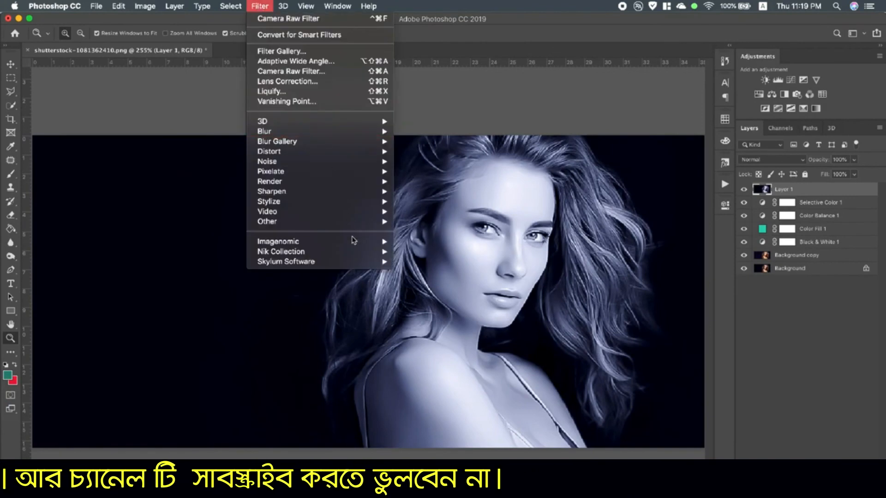
pyautogui.moveTo(365, 241)
pyautogui.click(431, 241)
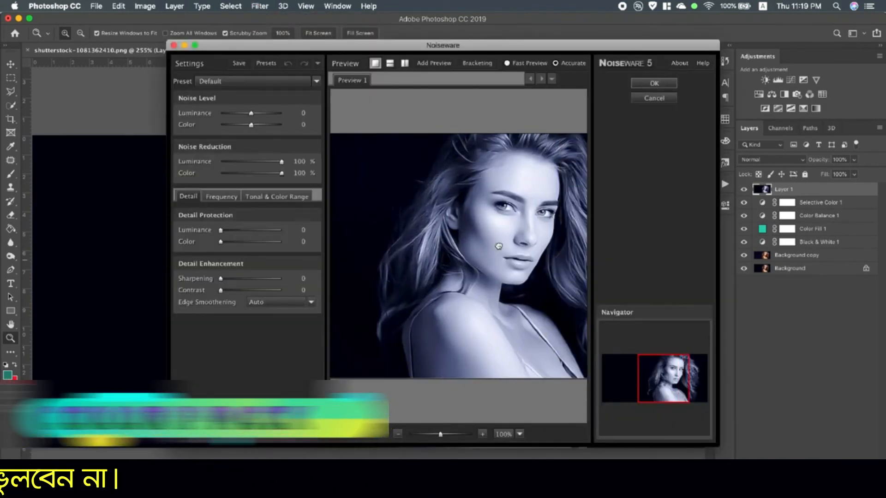
pyautogui.click(666, 84)
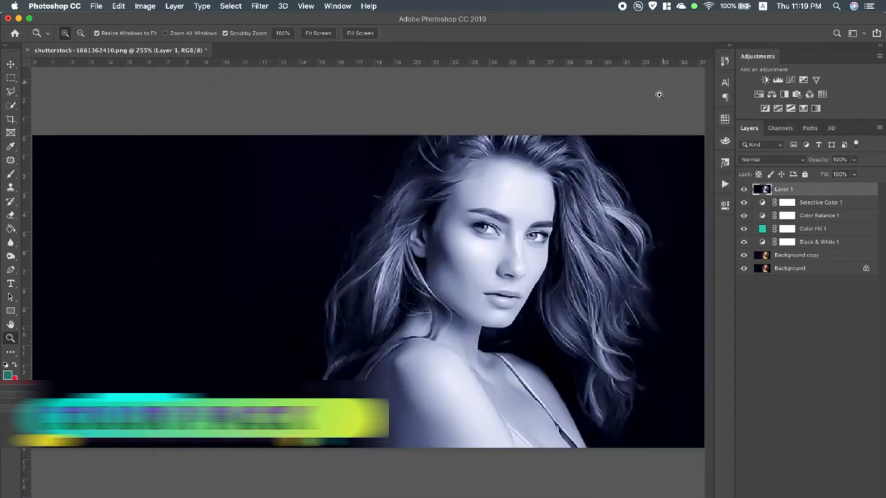
# Smooth the skin on the merged layer with Imagenomic Portraiture 3 using its Default preset, and check the face up close.
pyautogui.click(260, 6)
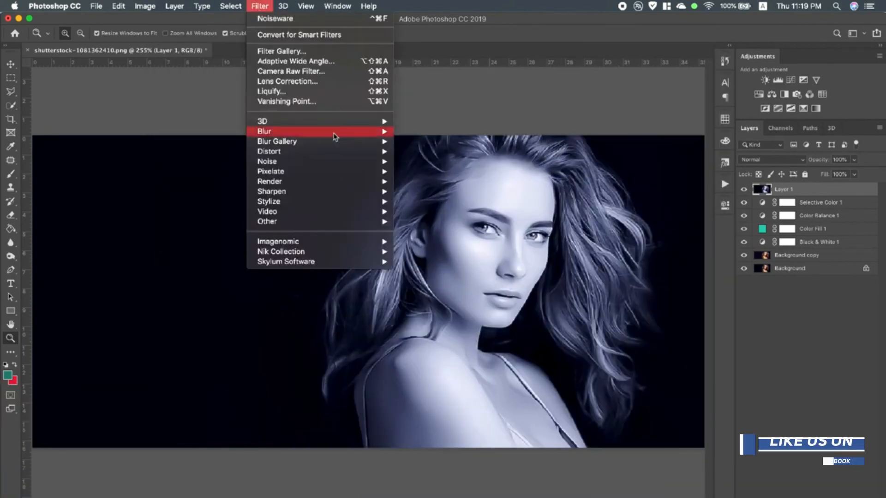
pyautogui.moveTo(357, 244)
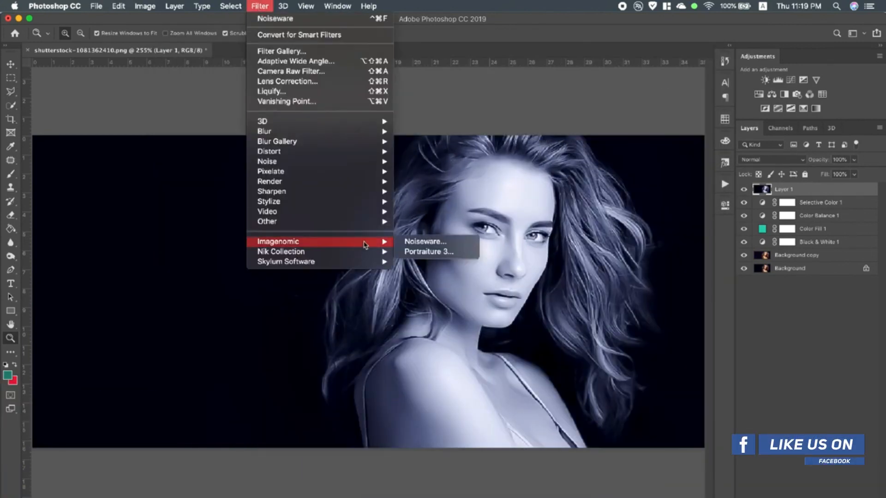
pyautogui.click(431, 252)
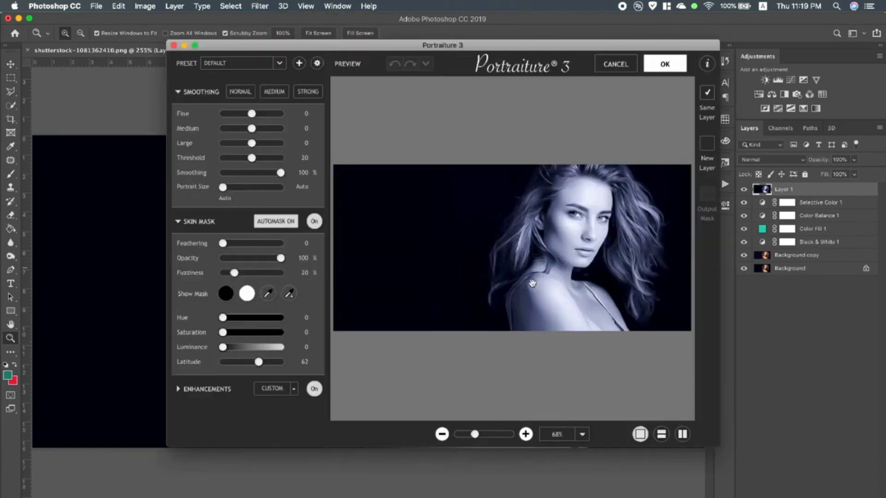
pyautogui.click(664, 65)
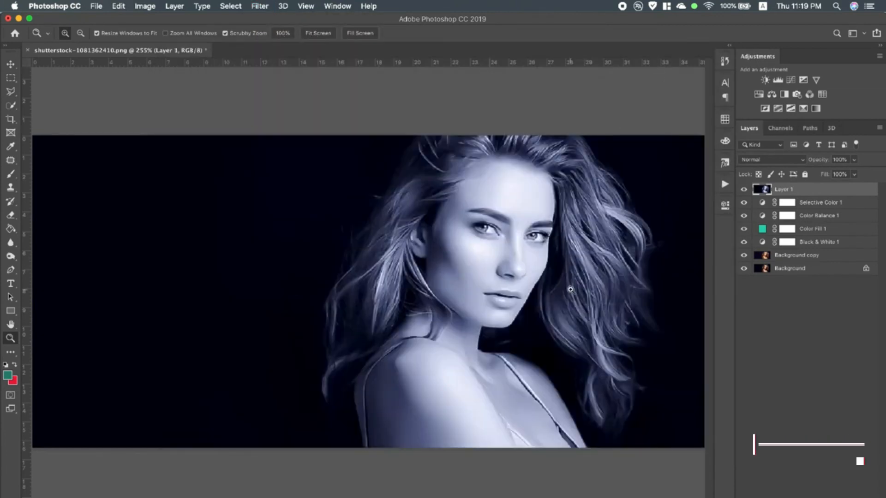
pyautogui.click(498, 254)
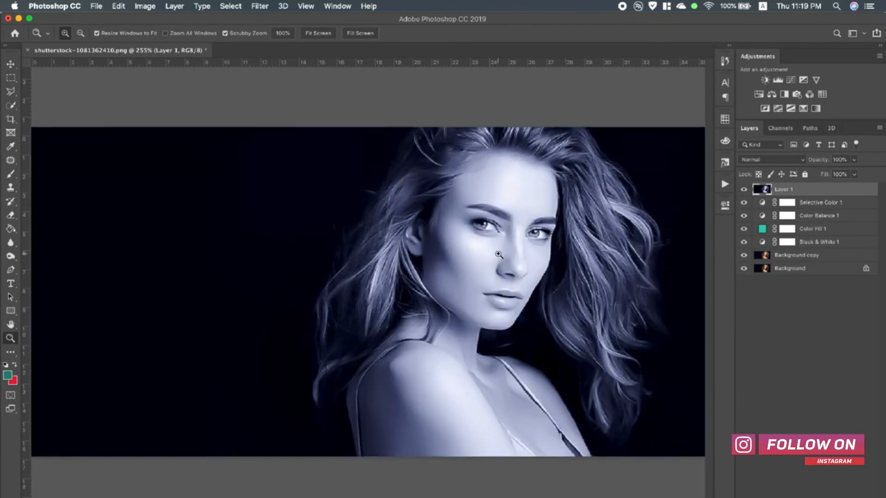
pyautogui.click(499, 254)
pyautogui.click(498, 255)
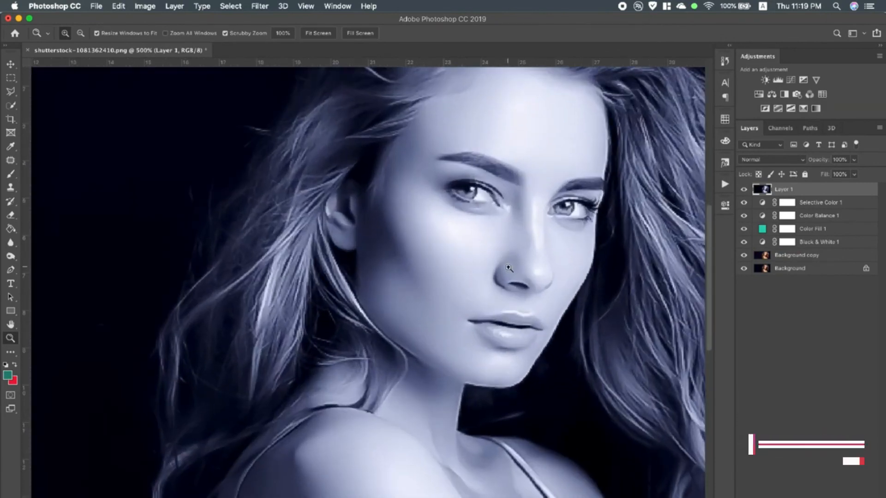
pyautogui.click(320, 34)
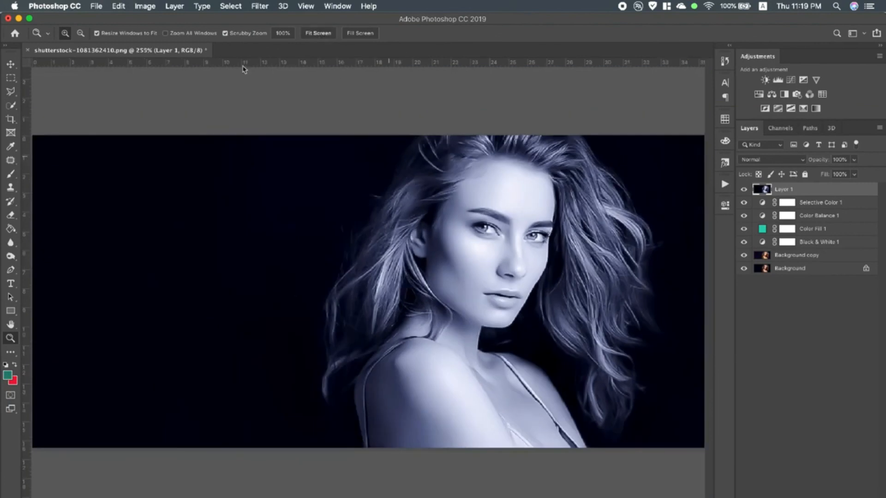
# Start saving a copy of the image under a new file, with JPEG as the format.
pyautogui.click(67, 6)
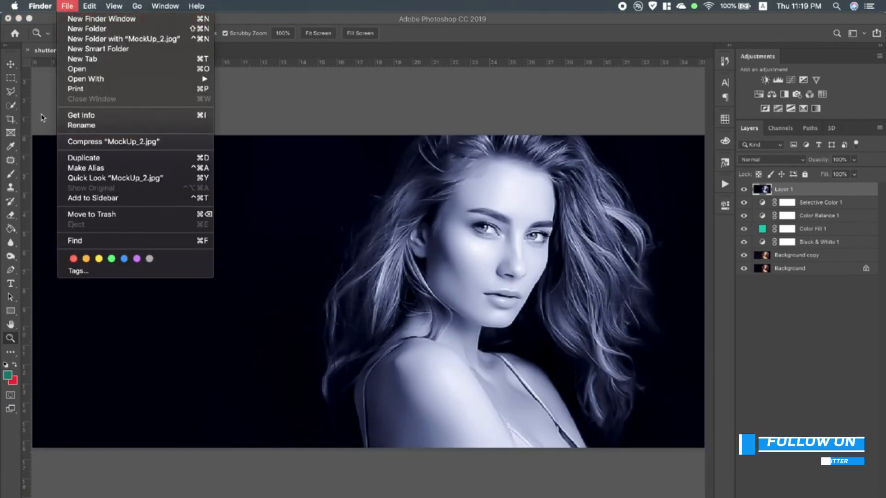
pyautogui.click(40, 114)
pyautogui.click(92, 9)
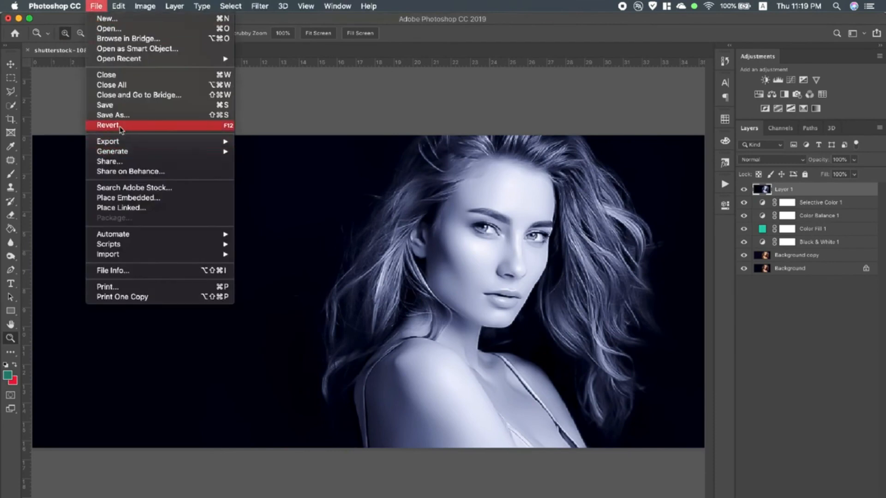
pyautogui.click(278, 179)
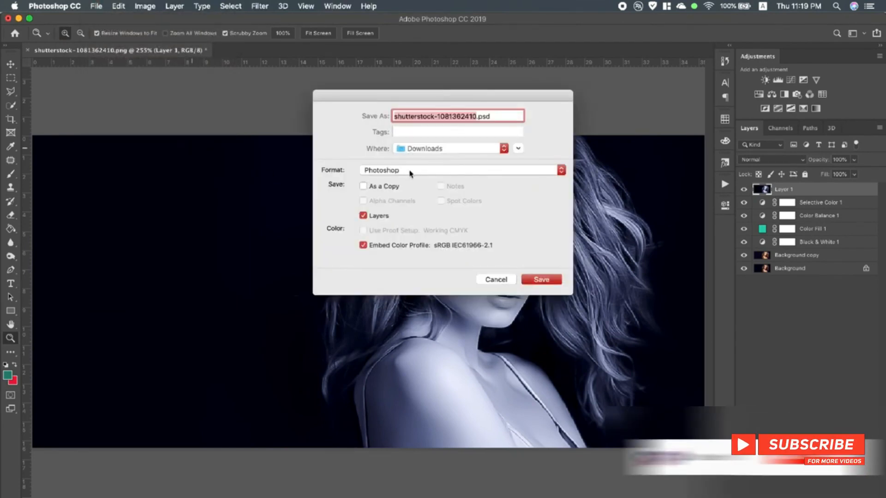
pyautogui.click(397, 171)
pyautogui.click(397, 236)
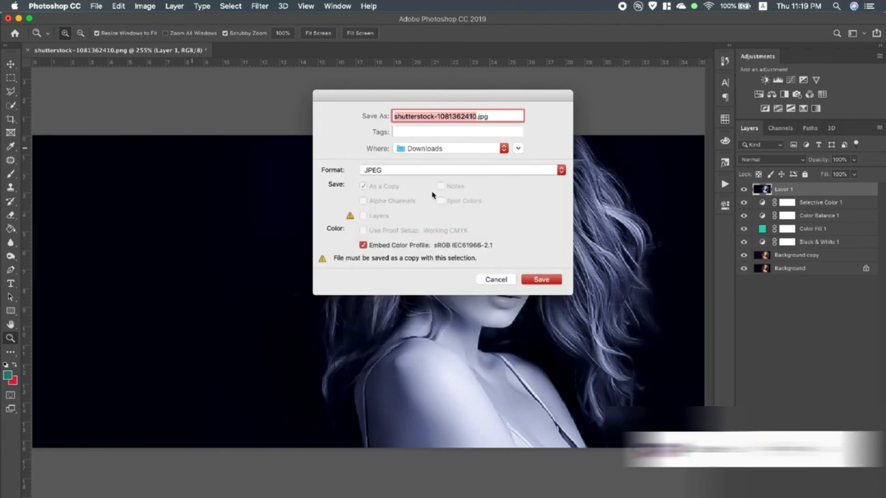
# Name the copy Creative Black & White.jpg and save it to the Desktop with Maximum quality 12 and the Progressive option at 3 scans.
pyautogui.write('Creativ')
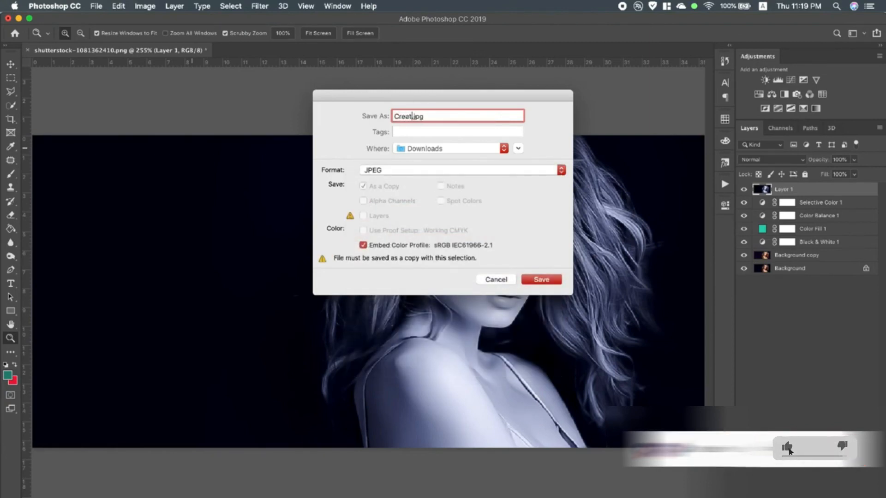
pyautogui.write('e Black')
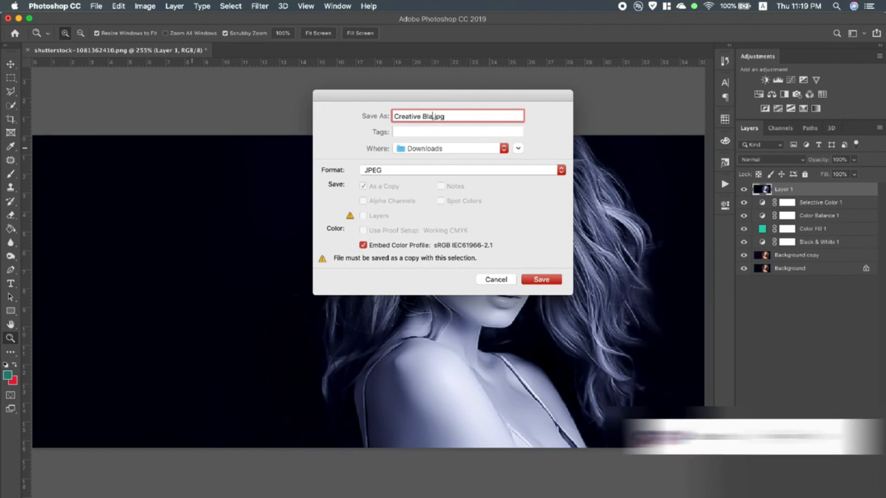
pyautogui.write(' & White')
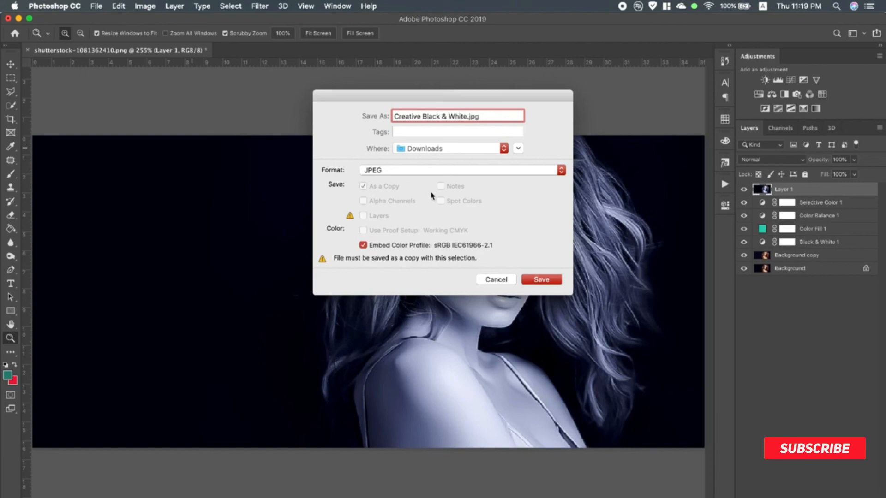
pyautogui.click(454, 148)
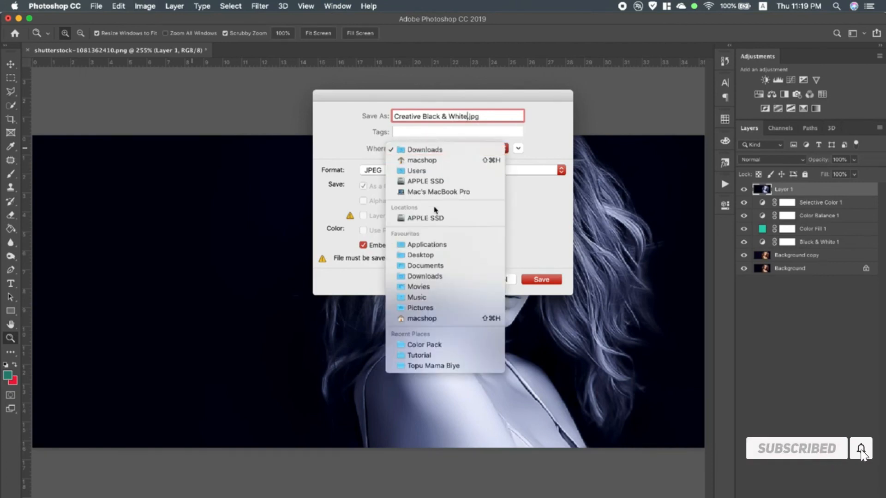
pyautogui.click(436, 255)
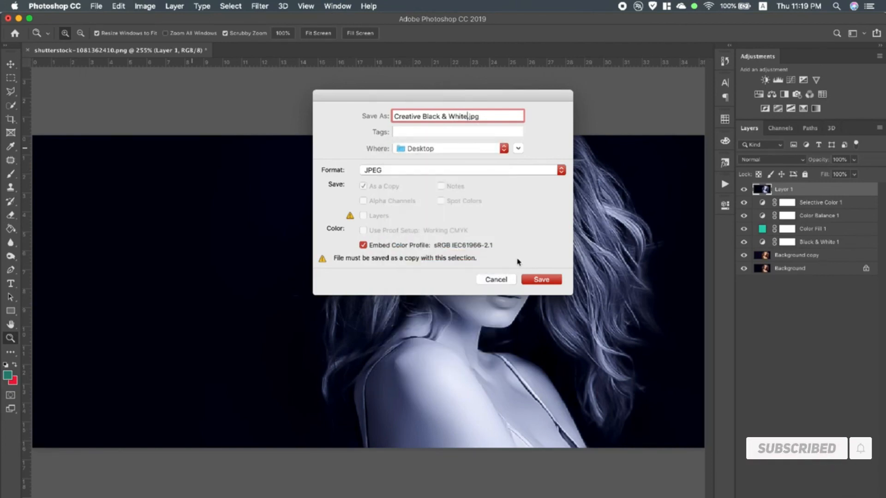
pyautogui.click(551, 280)
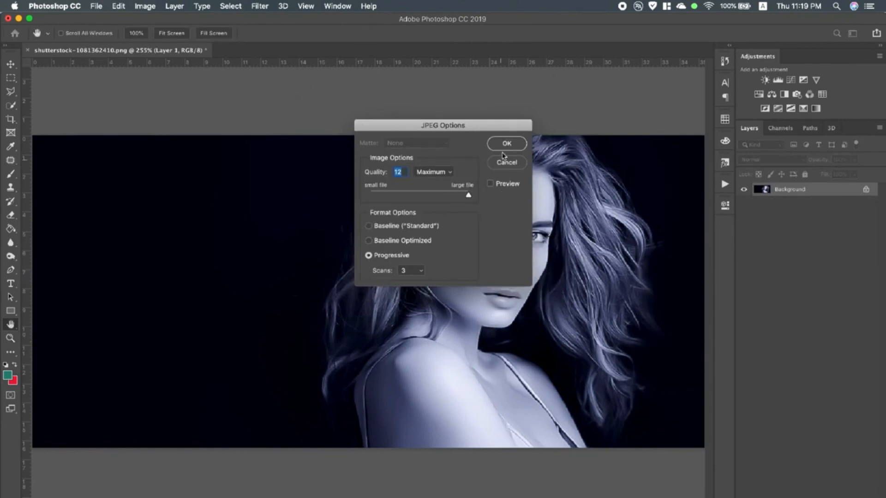
pyautogui.click(506, 144)
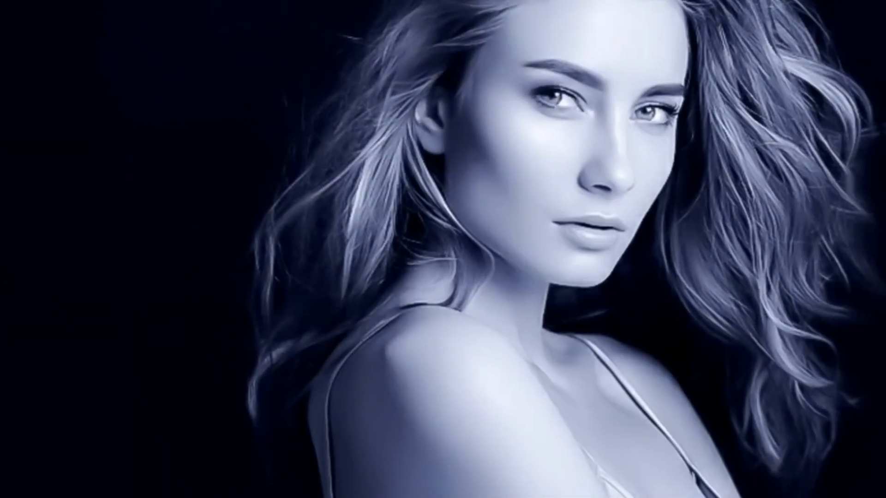